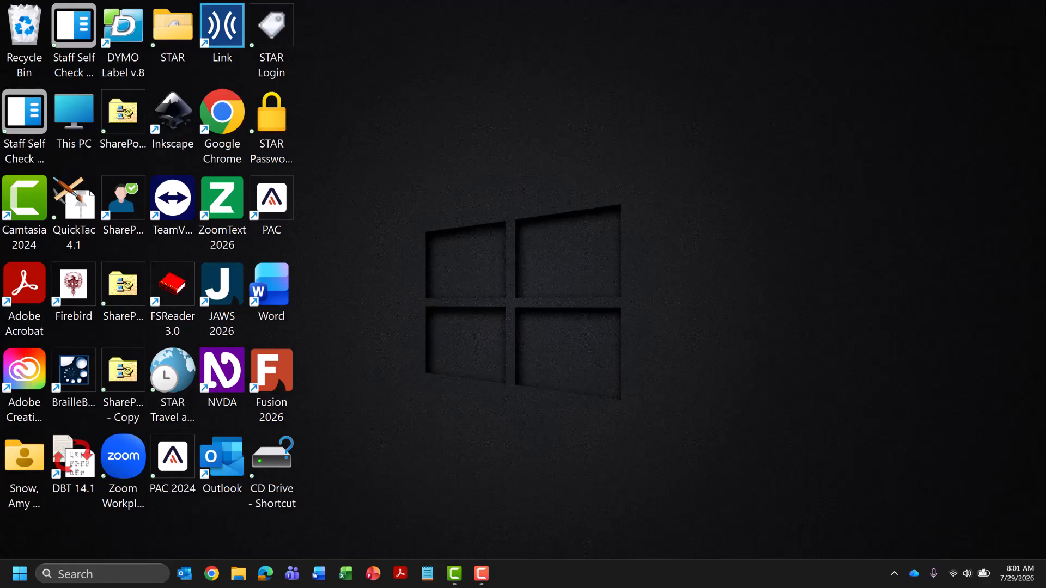
- Open File Explorer and go to the Test Folder within the OneDrive directory
{"action": "key", "text": "super+e"}
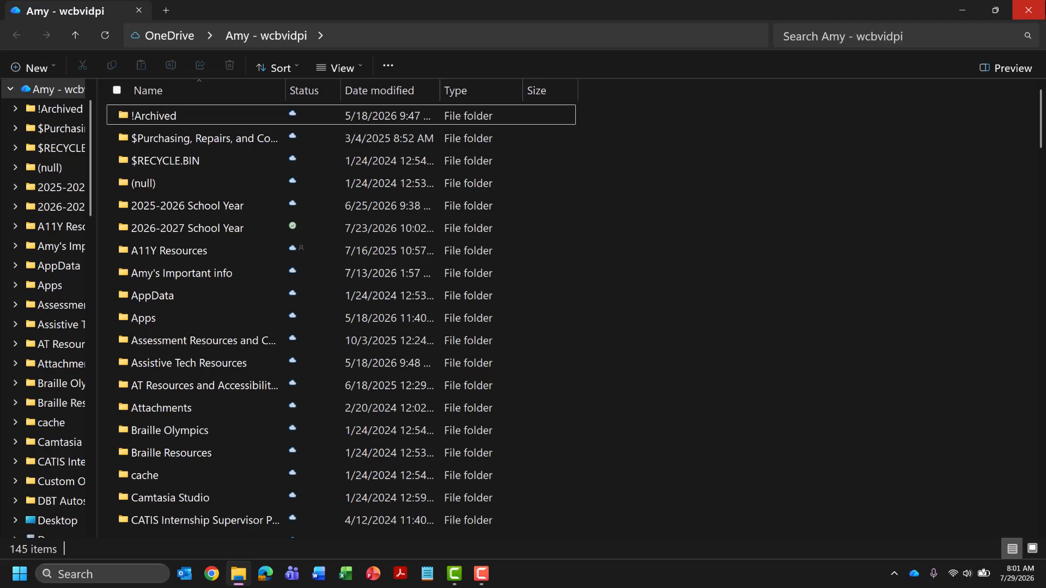
{"action": "key", "text": "shift+Tab"}
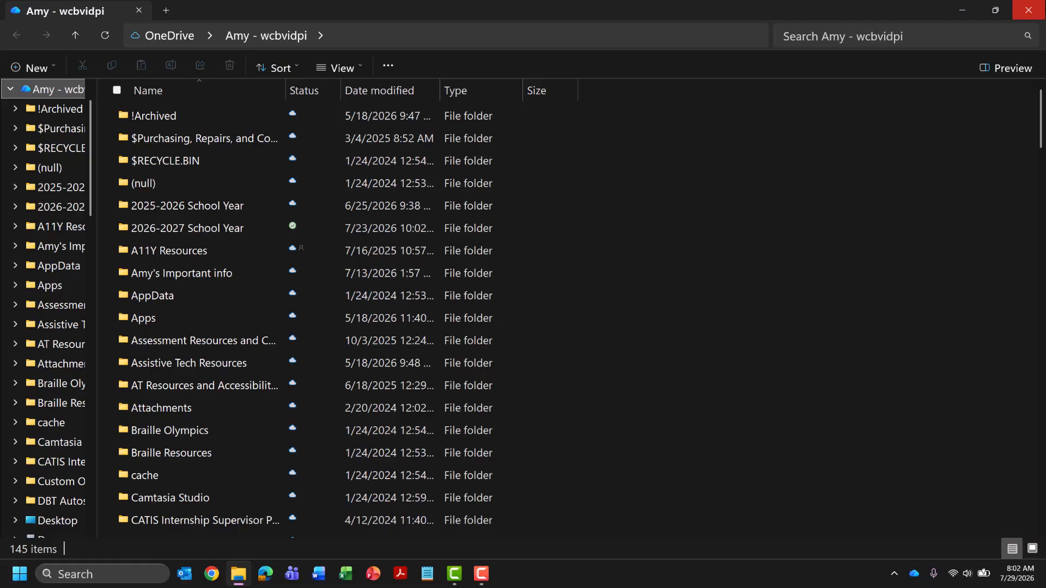
{"action": "key", "text": "t"}
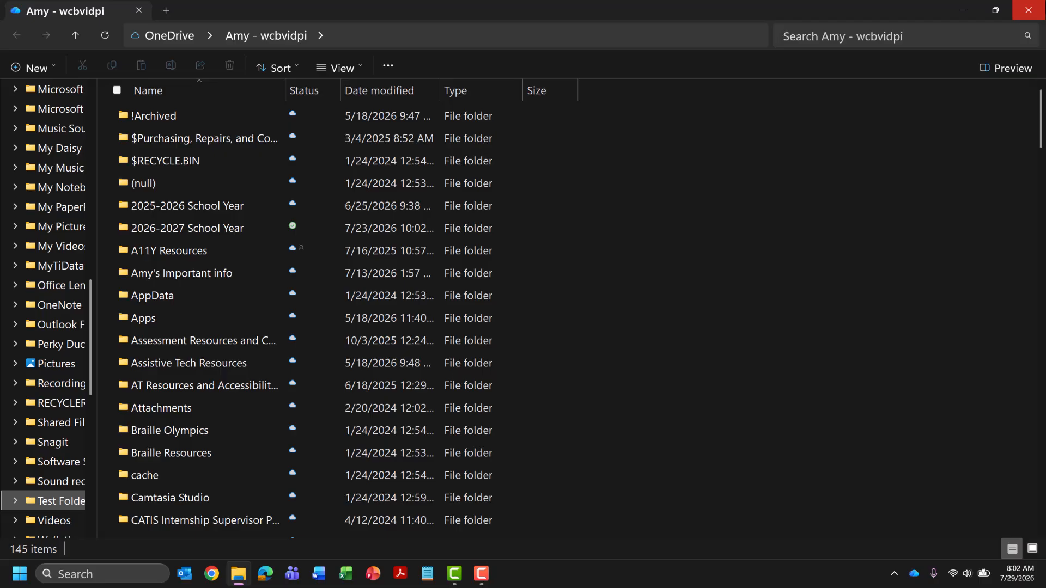
{"action": "key", "text": "Return"}
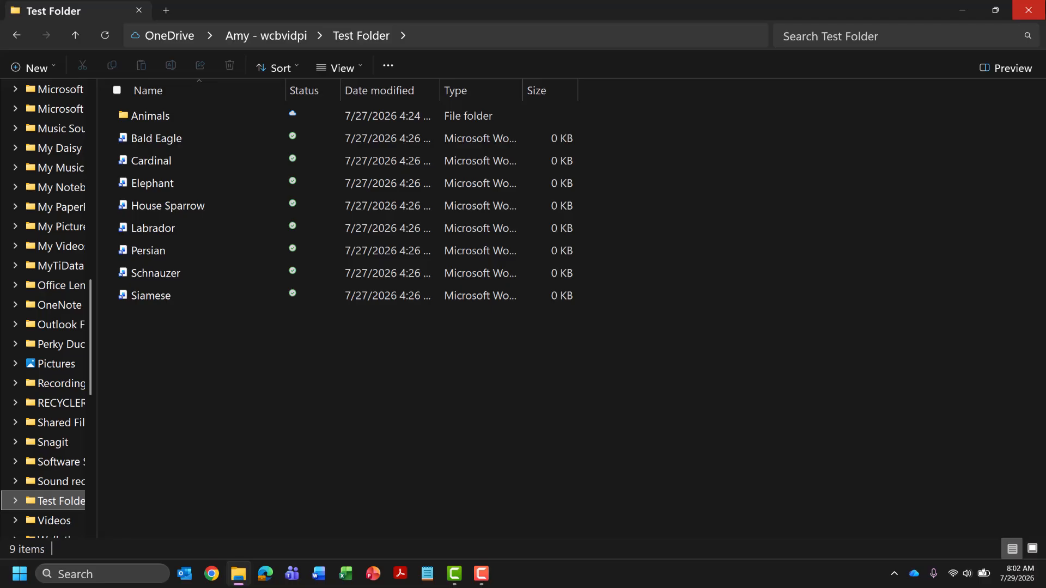
{"action": "key", "text": "Tab"}
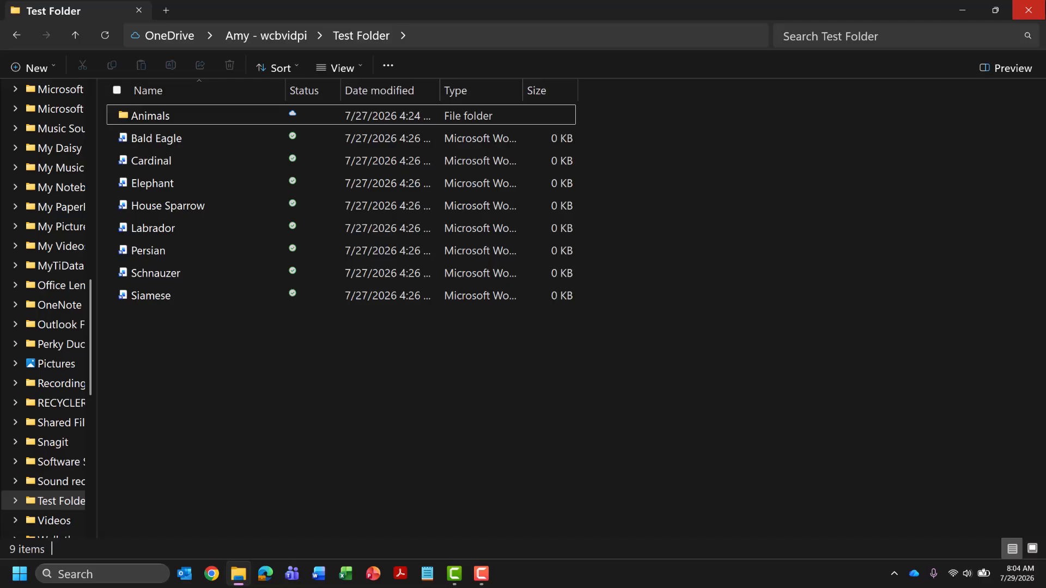
- Move the Bald Eagle document from Test Folder into the Eagles folder under Animals > Birds
{"action": "key", "text": "Down"}
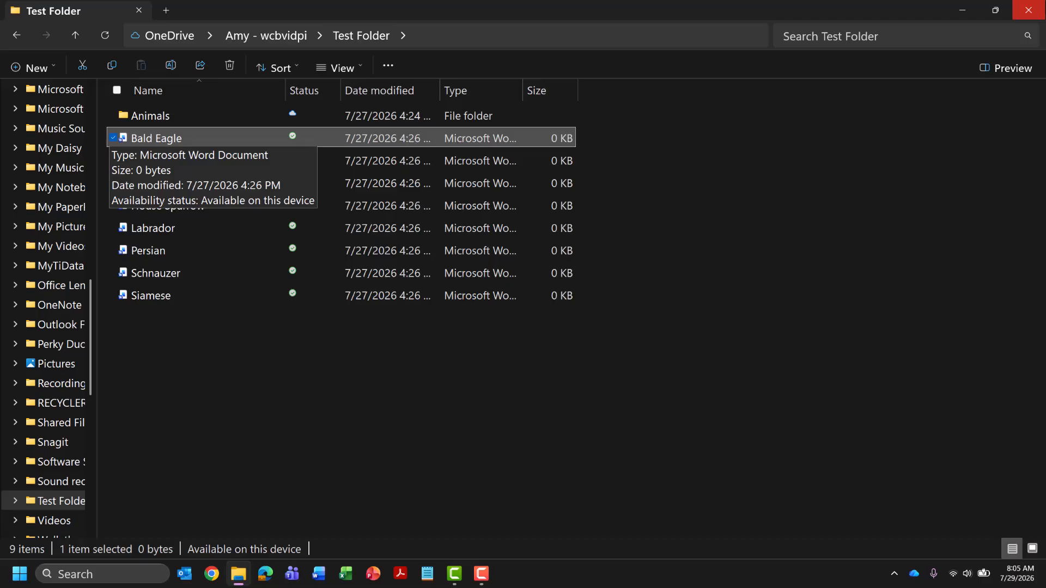
{"action": "key", "text": "ctrl+c"}
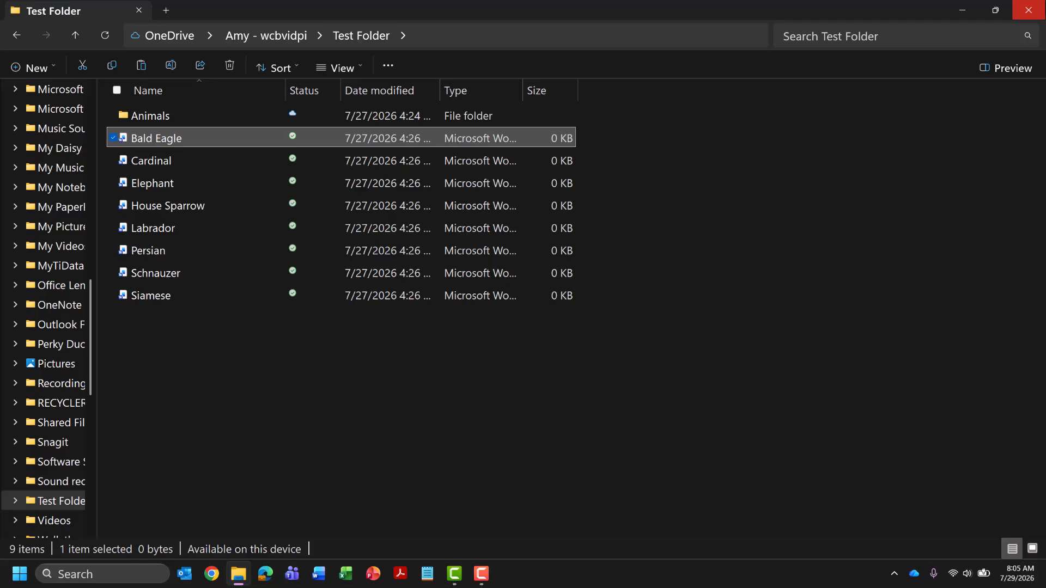
{"action": "key", "text": "ctrl+x"}
{"action": "key", "text": "Up"}
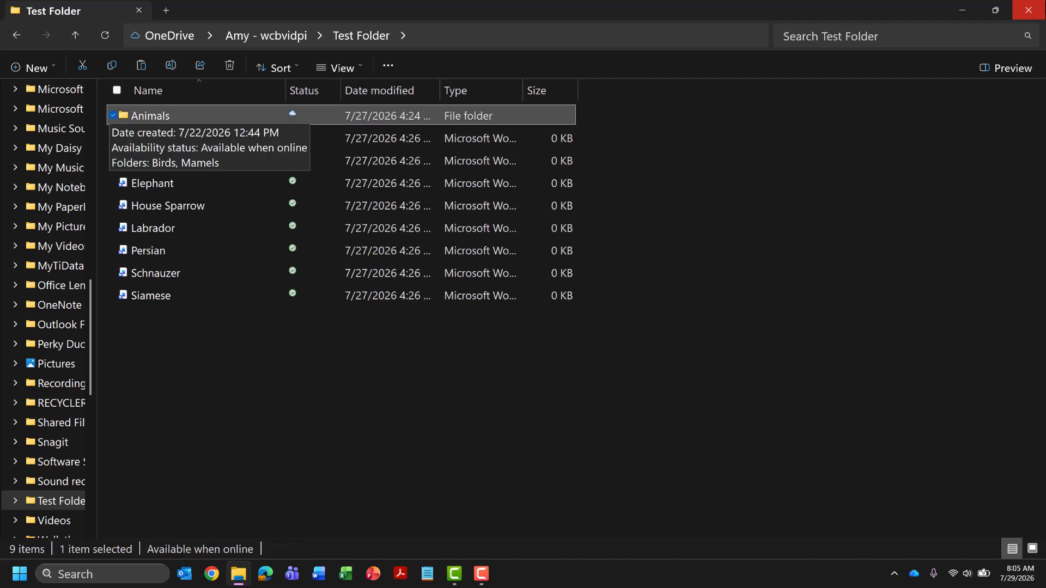
{"action": "key", "text": "Return"}
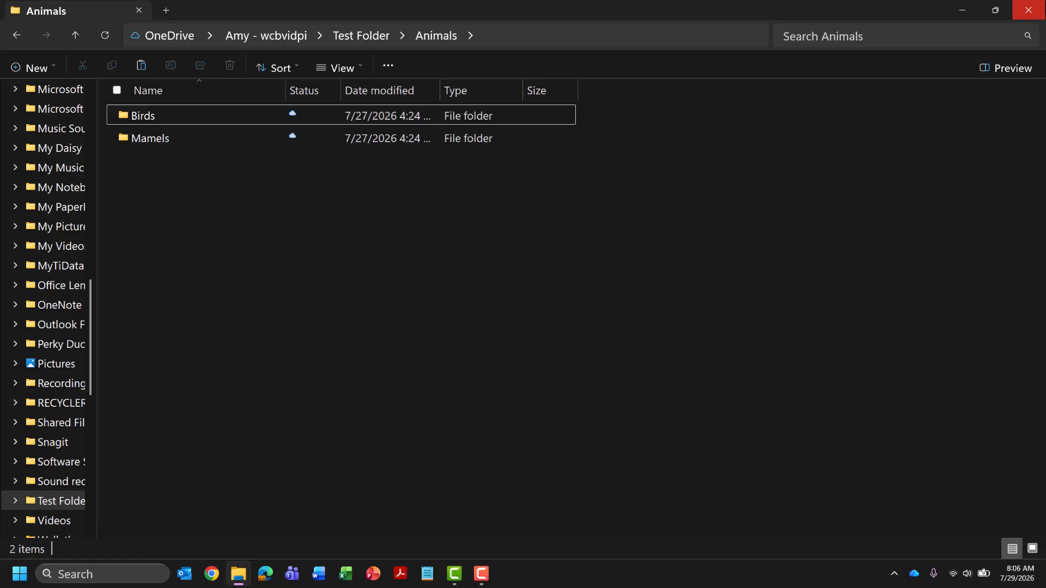
{"action": "key", "text": "space"}
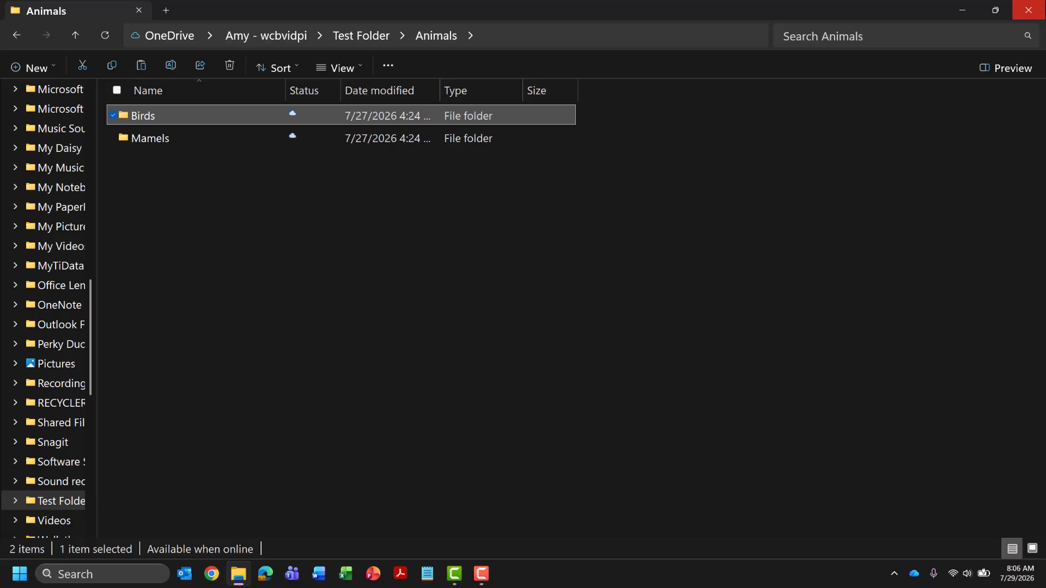
{"action": "key", "text": "Return"}
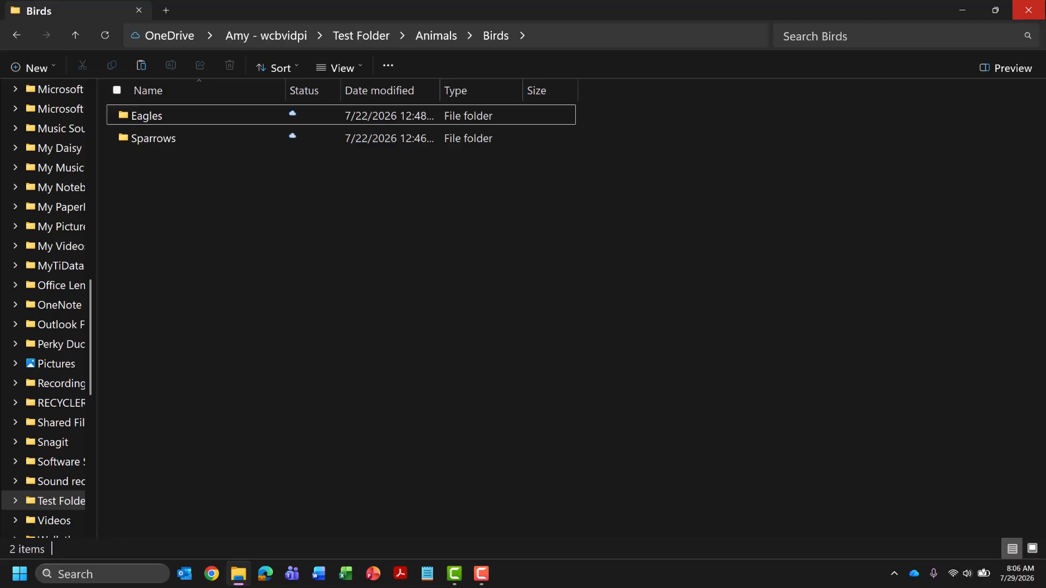
{"action": "key", "text": "space"}
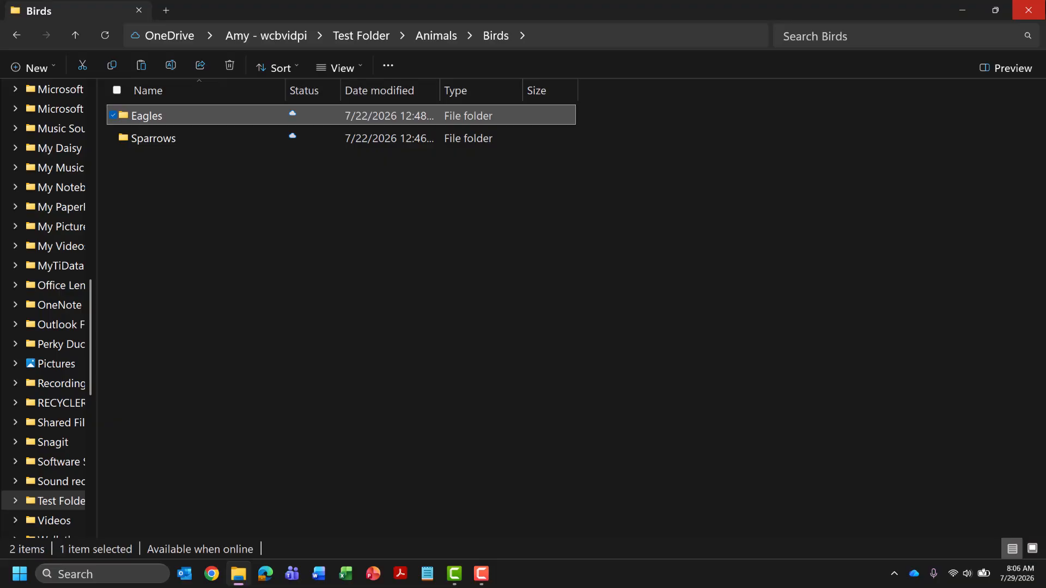
{"action": "key", "text": "Return"}
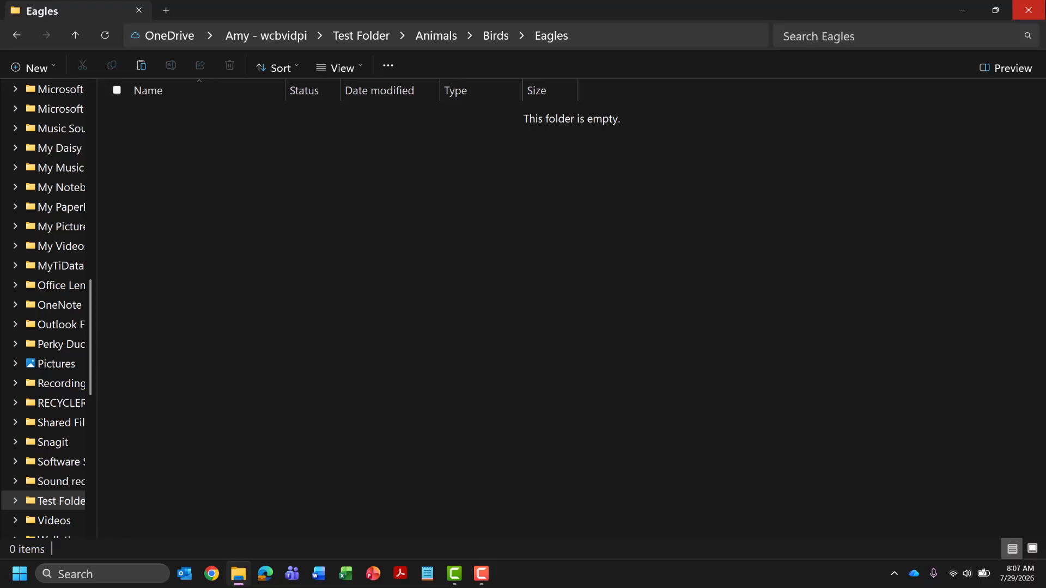
{"action": "key", "text": "ctrl+v"}
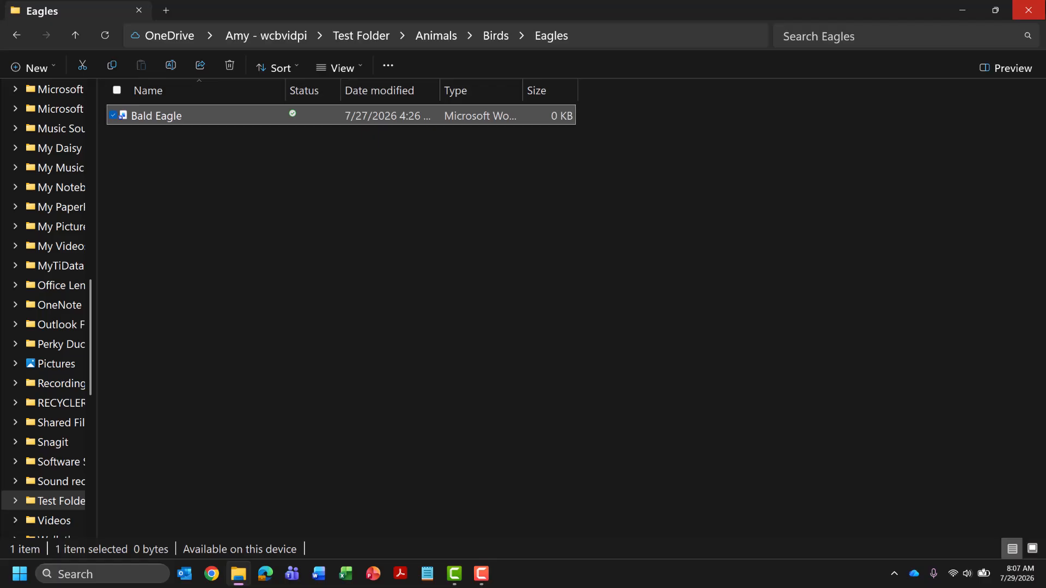
- Return to Test Folder and move the Cardinal document into the Birds folder under Animals
{"action": "key", "text": "alt+Up"}
{"action": "key", "text": "alt+Up"}
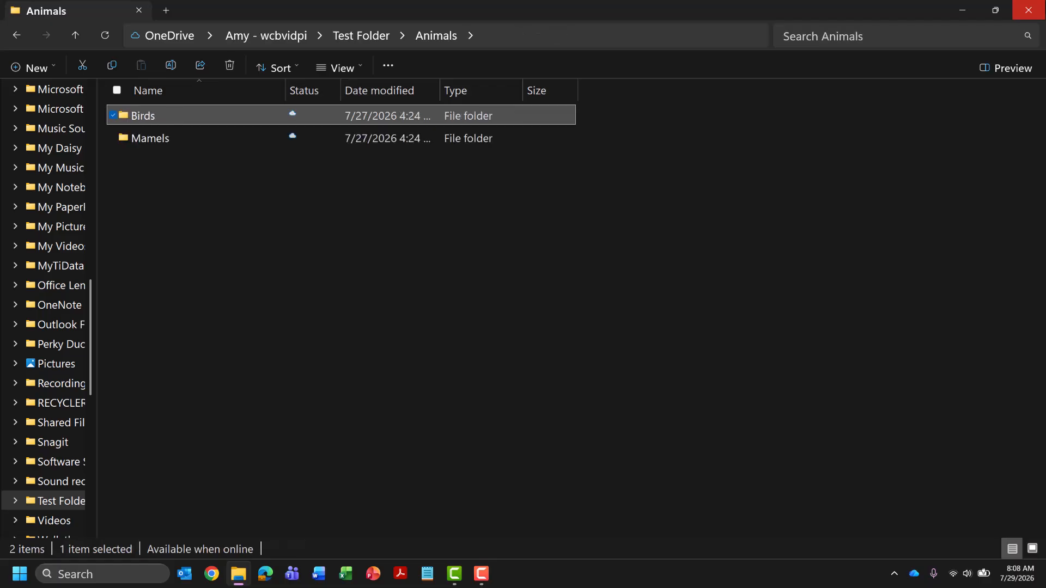
{"action": "key", "text": "alt+Up"}
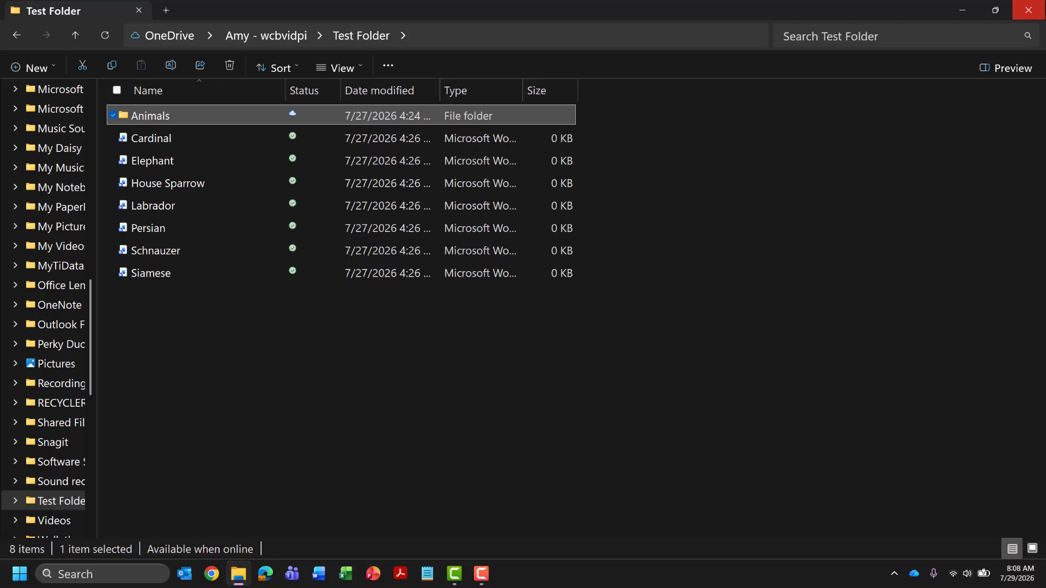
{"action": "key", "text": "Down"}
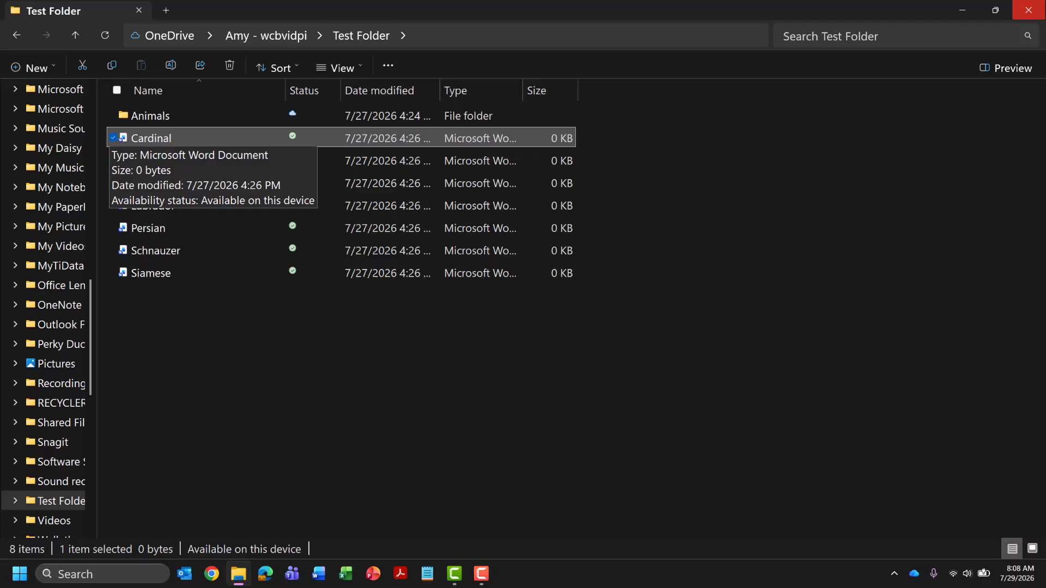
{"action": "key", "text": "ctrl+x"}
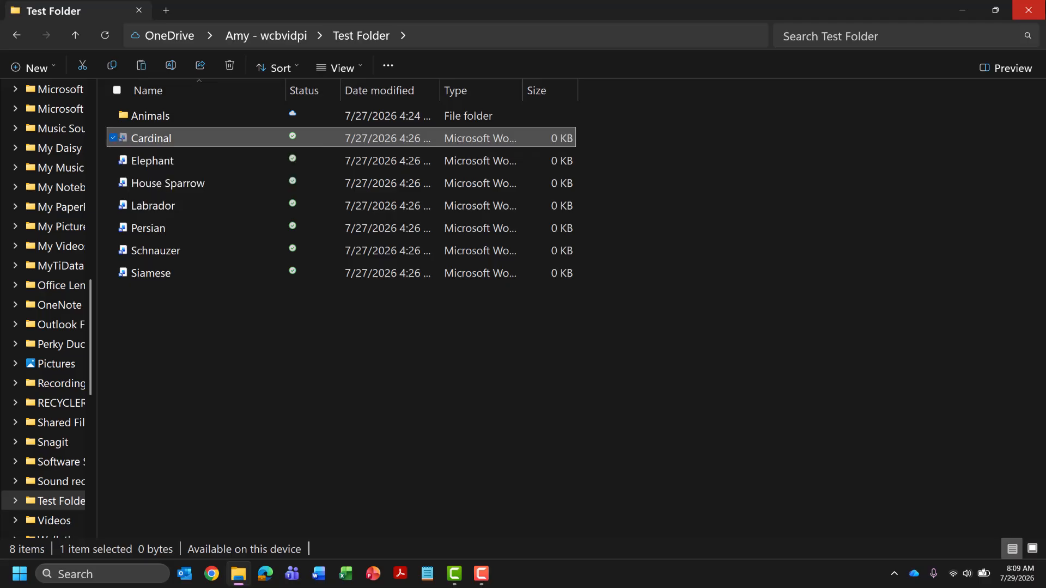
{"action": "key", "text": "Up"}
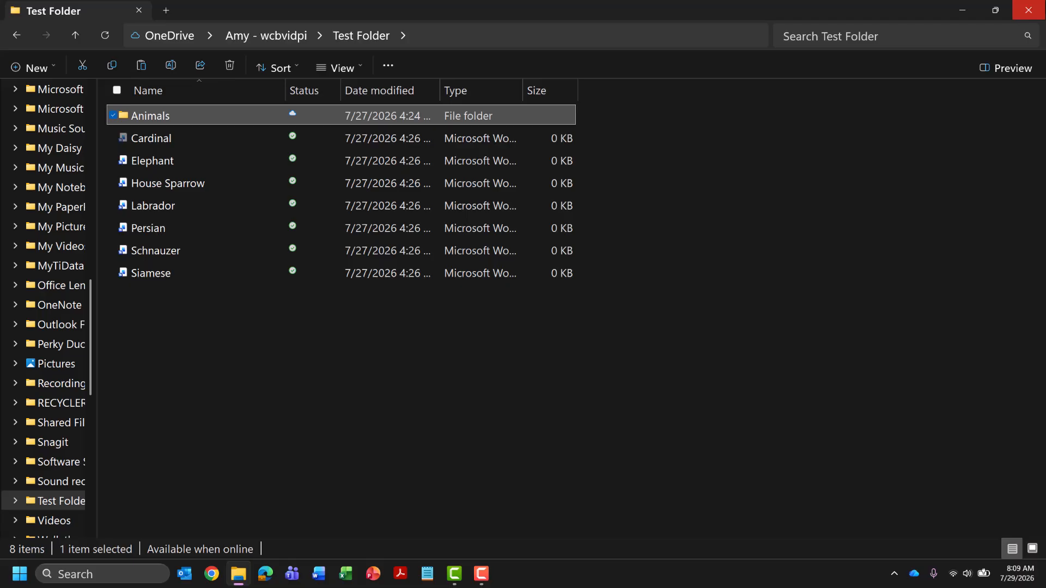
{"action": "key", "text": "Return"}
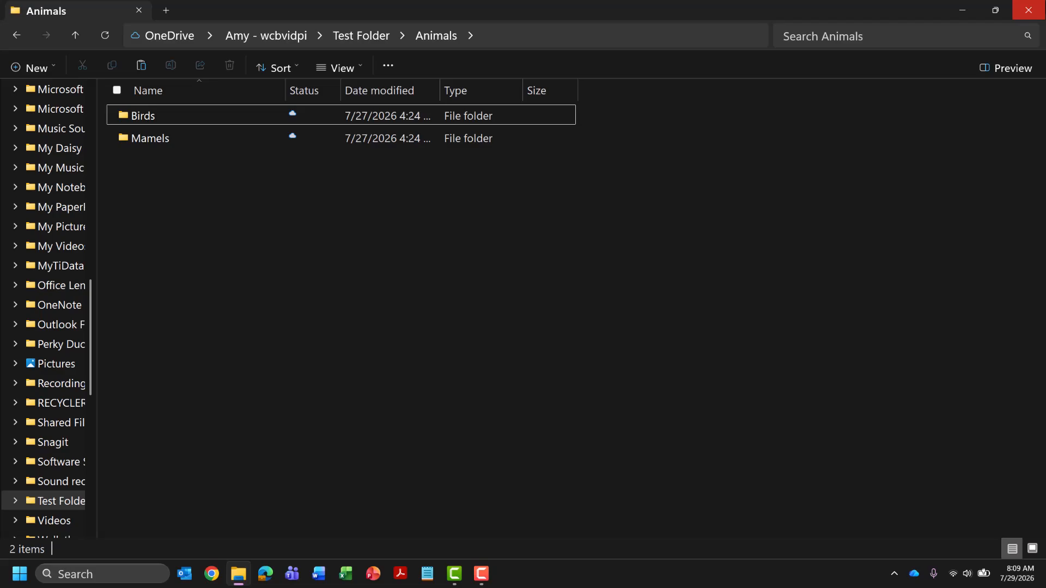
{"action": "key", "text": "space"}
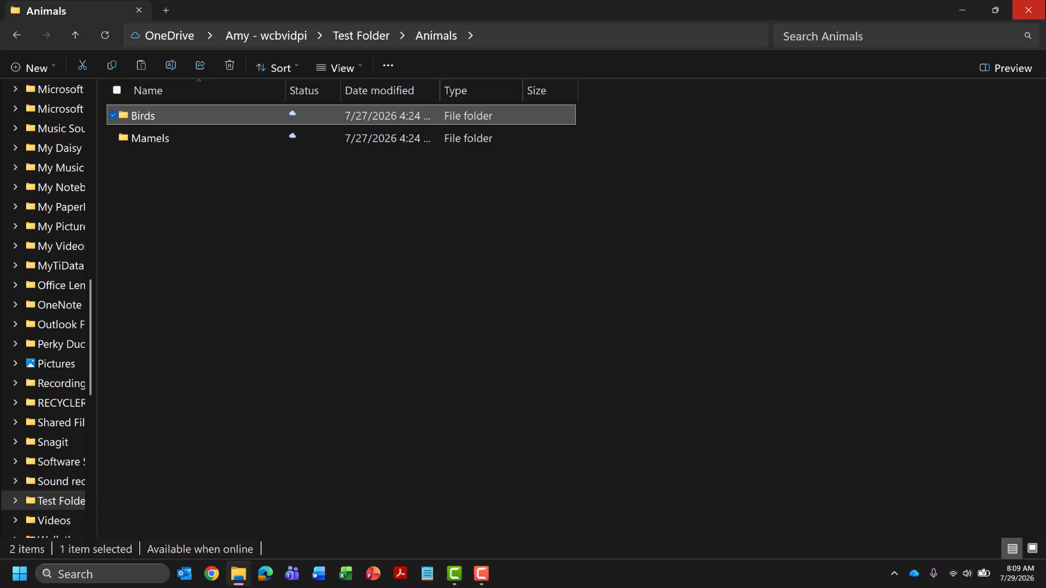
{"action": "key", "text": "Return"}
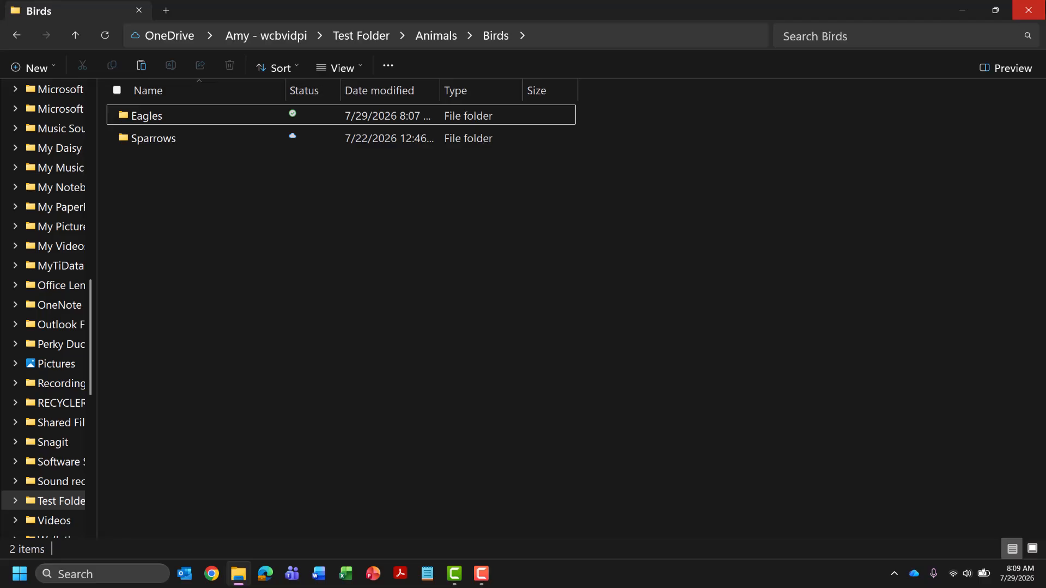
{"action": "key", "text": "Down"}
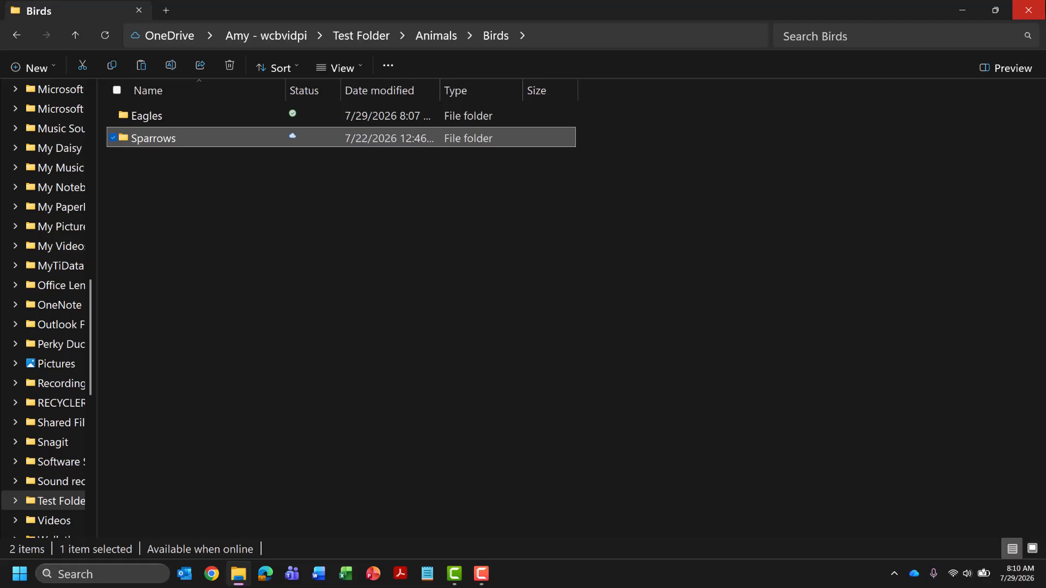
{"action": "key", "text": "ctrl+v"}
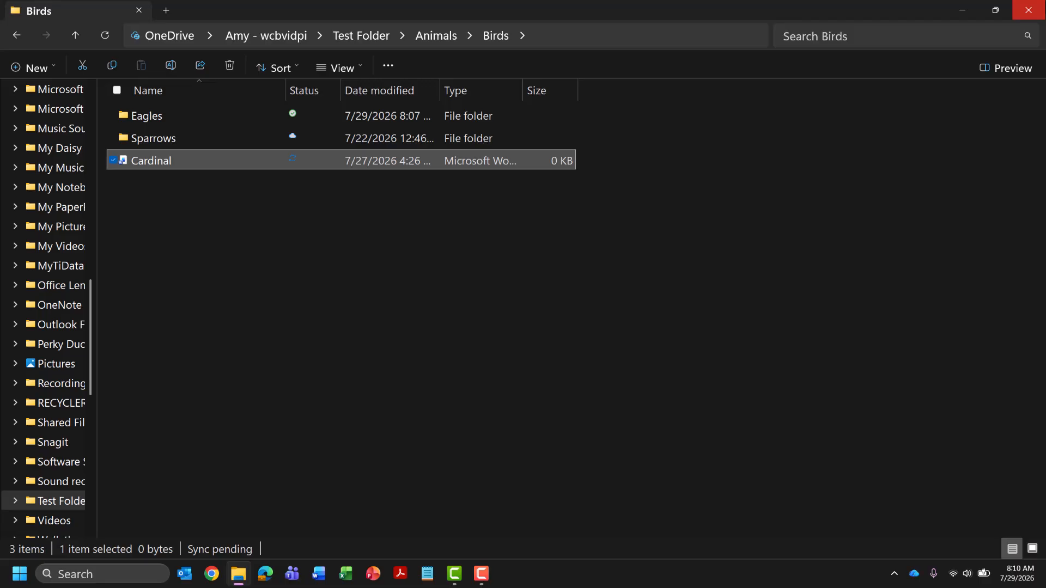
- Move the Elephant document from Test Folder into the Mamels folder under Animals, then return to the Animals folder
{"action": "key", "text": "alt+Up"}
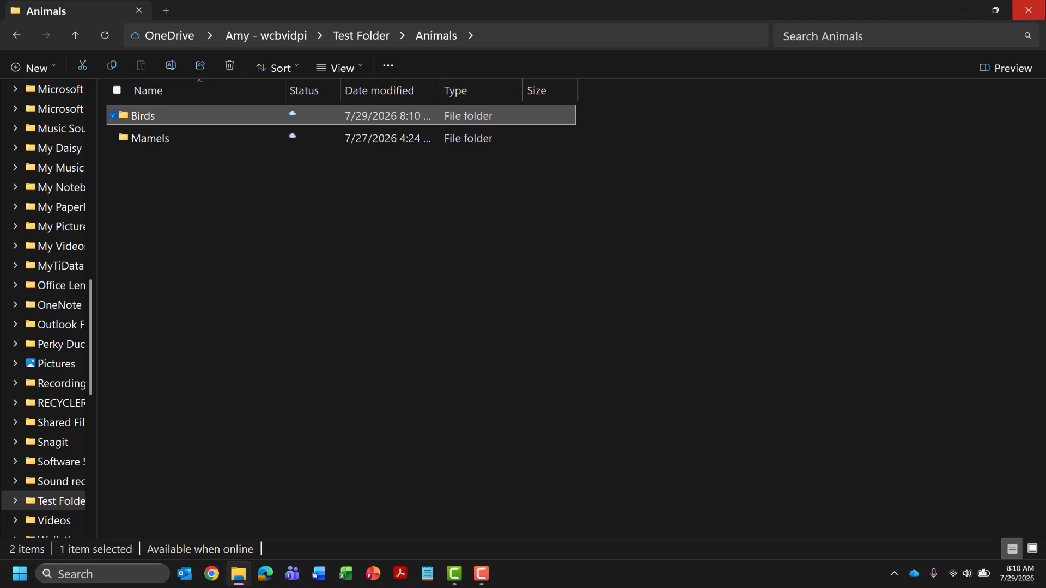
{"action": "key", "text": "alt+Up"}
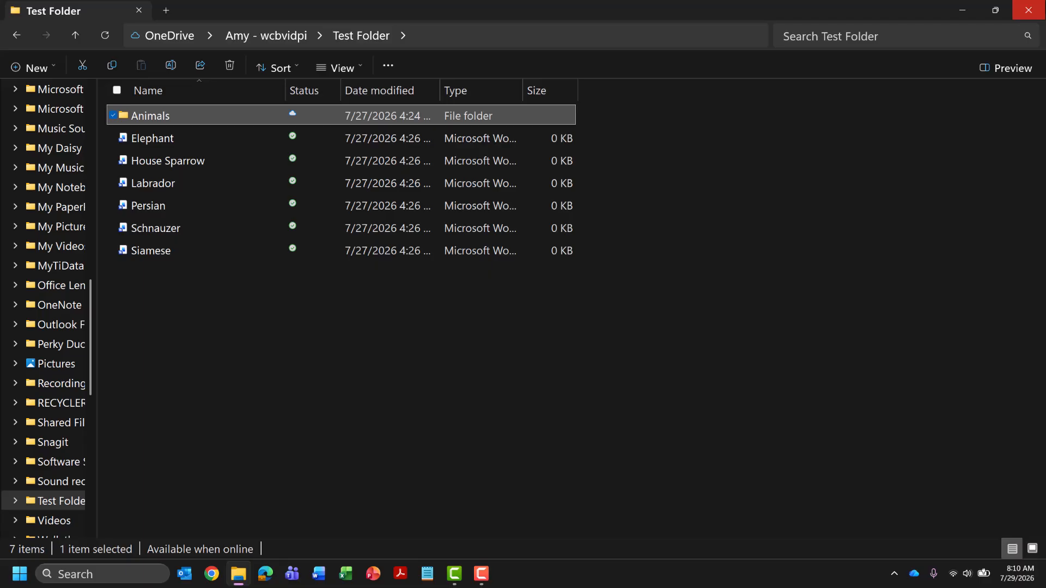
{"action": "key", "text": "Down"}
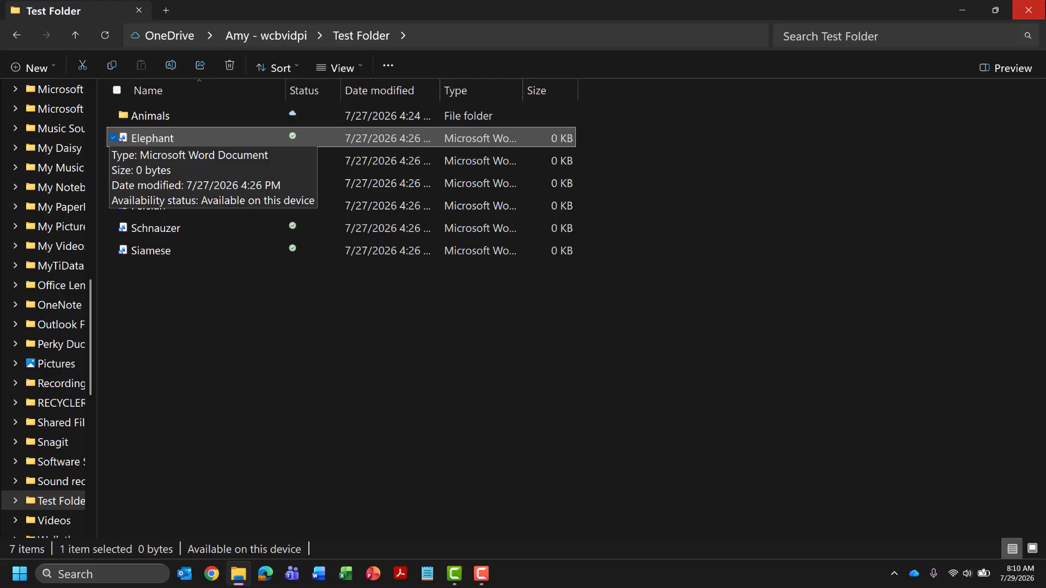
{"action": "key", "text": "ctrl+x"}
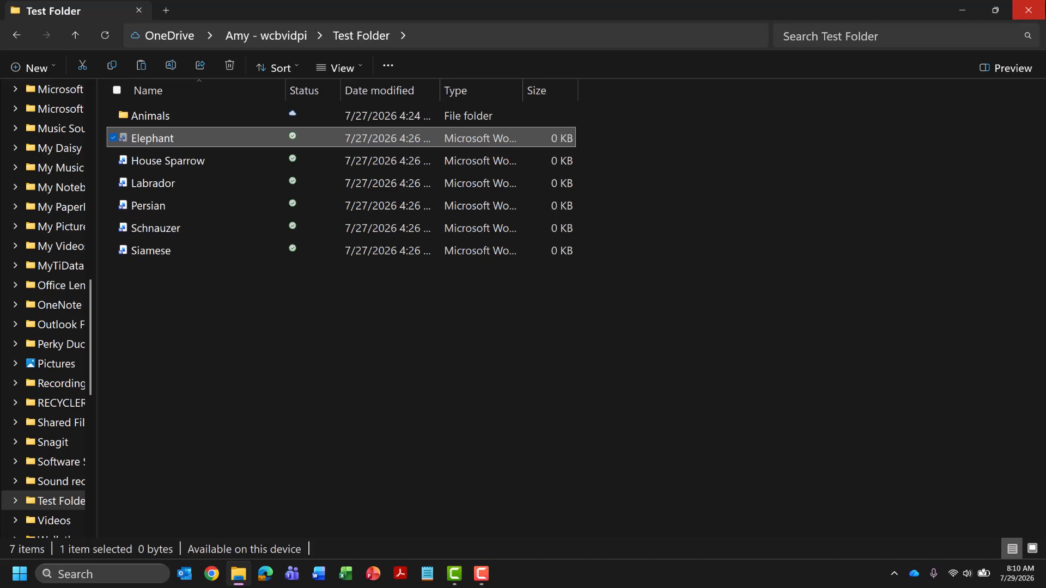
{"action": "key", "text": "Up"}
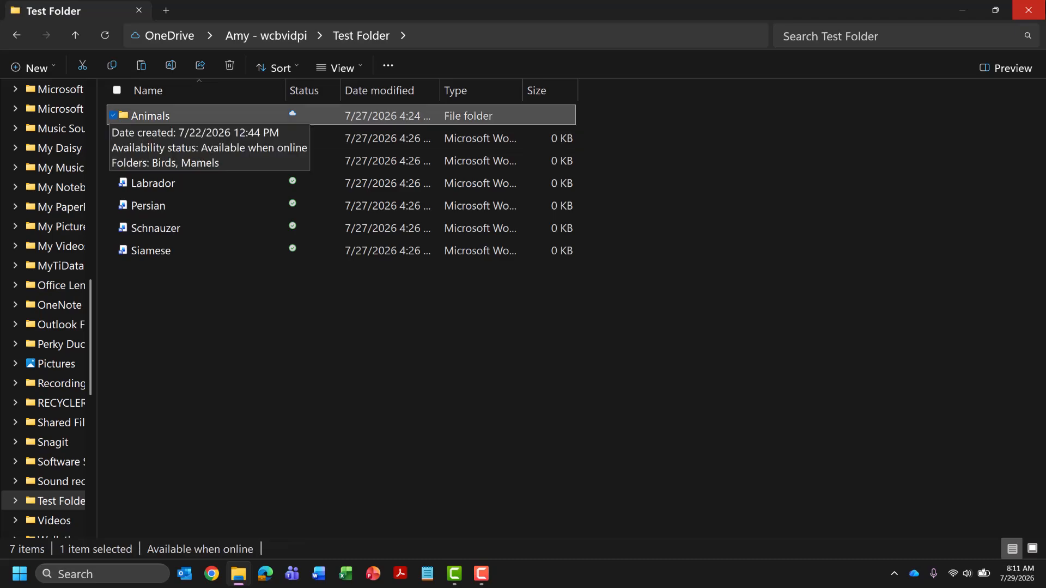
{"action": "key", "text": "Return"}
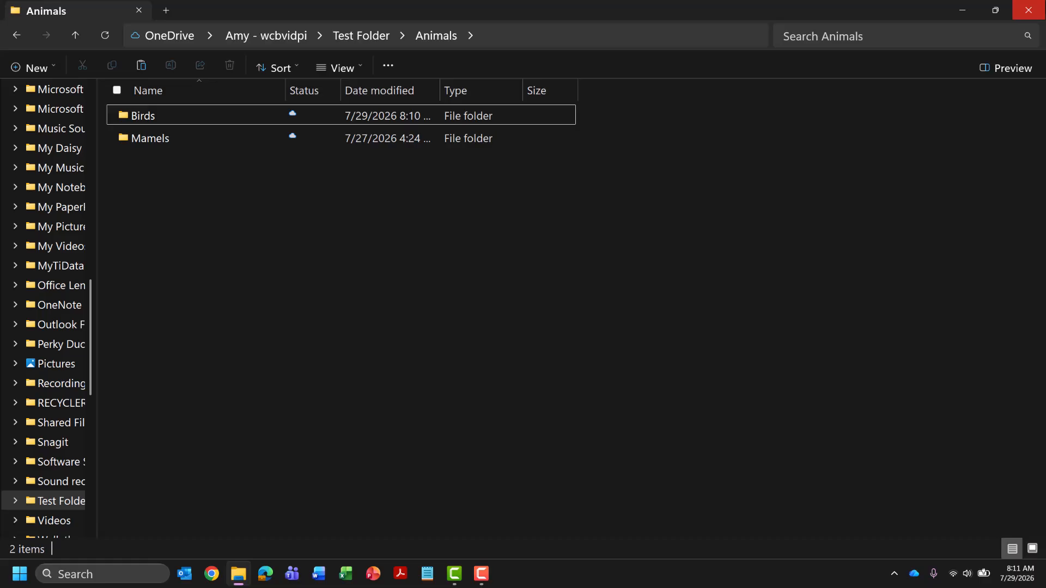
{"action": "key", "text": "Down"}
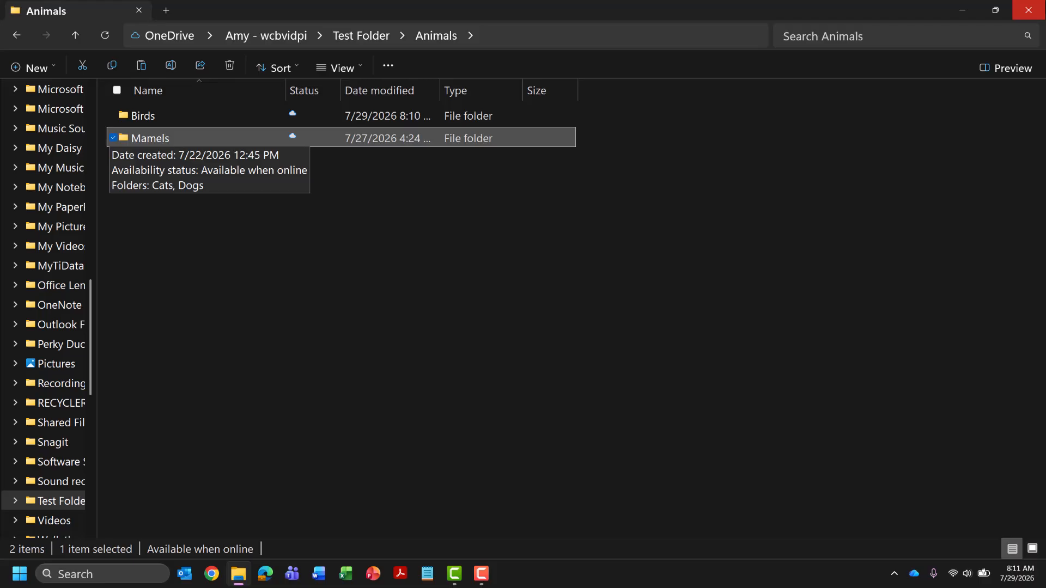
{"action": "key", "text": "Return"}
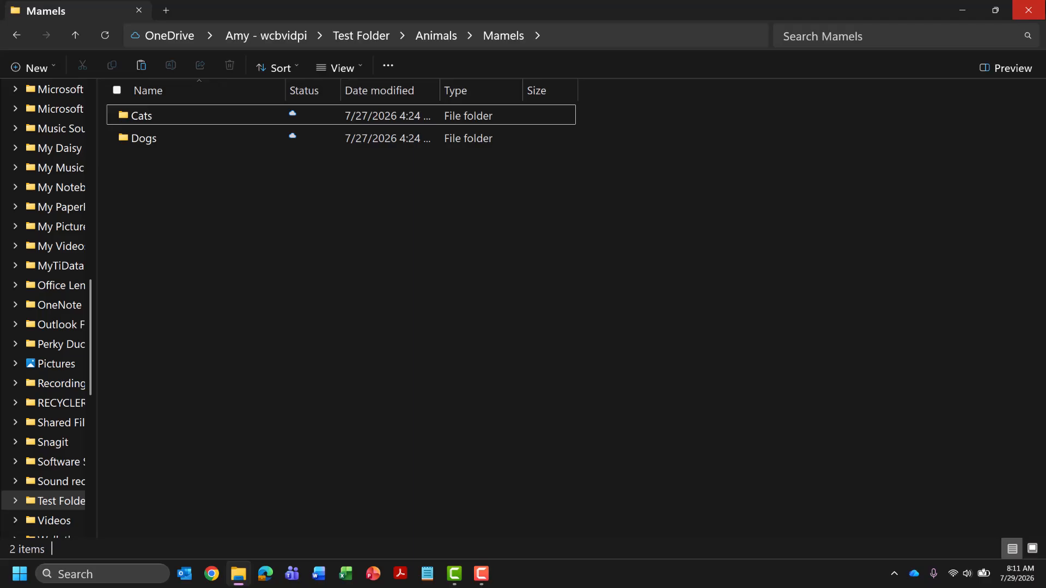
{"action": "key", "text": "Down"}
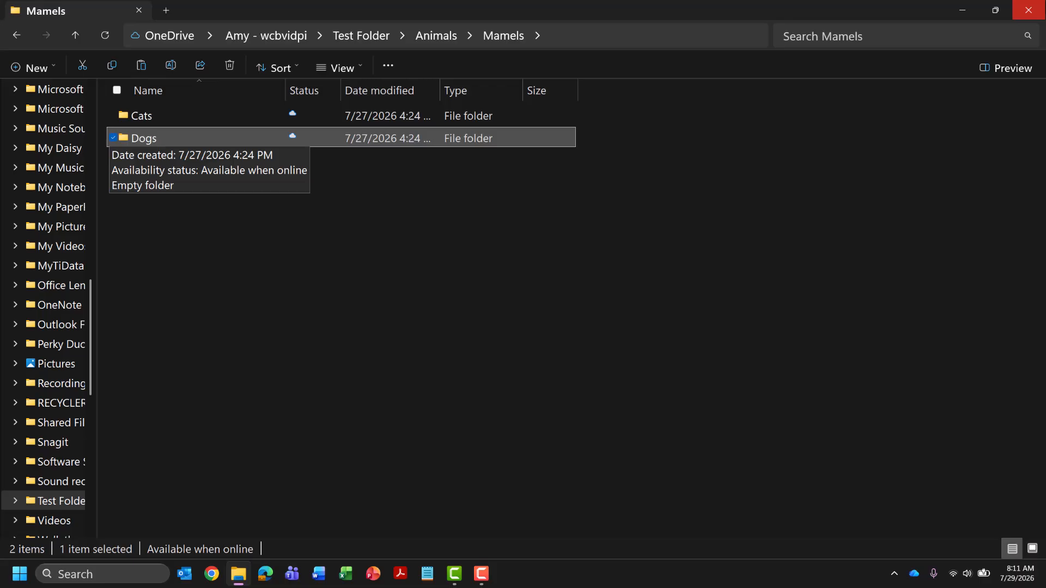
{"action": "key", "text": "ctrl+v"}
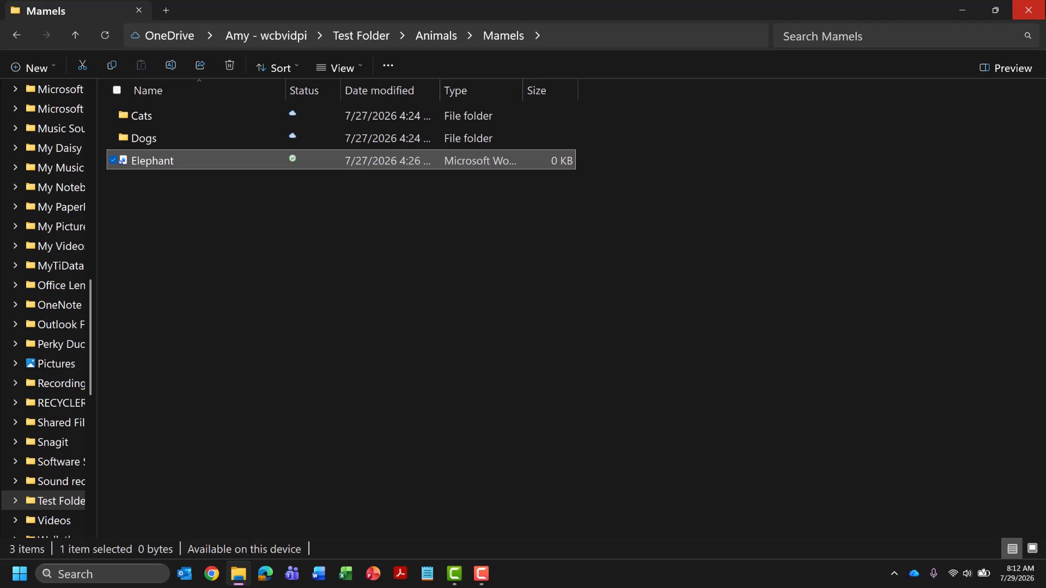
{"action": "key", "text": "alt+Up"}
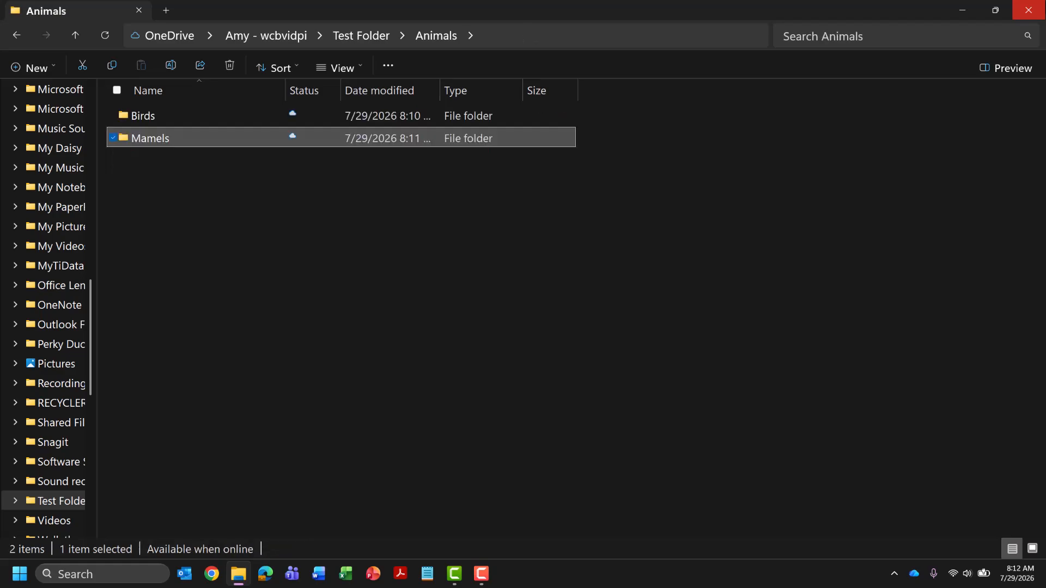
- Return to Test Folder and copy the House Sparrow document into the Sparrows folder under Animals > Birds
{"action": "key", "text": "alt+Up"}
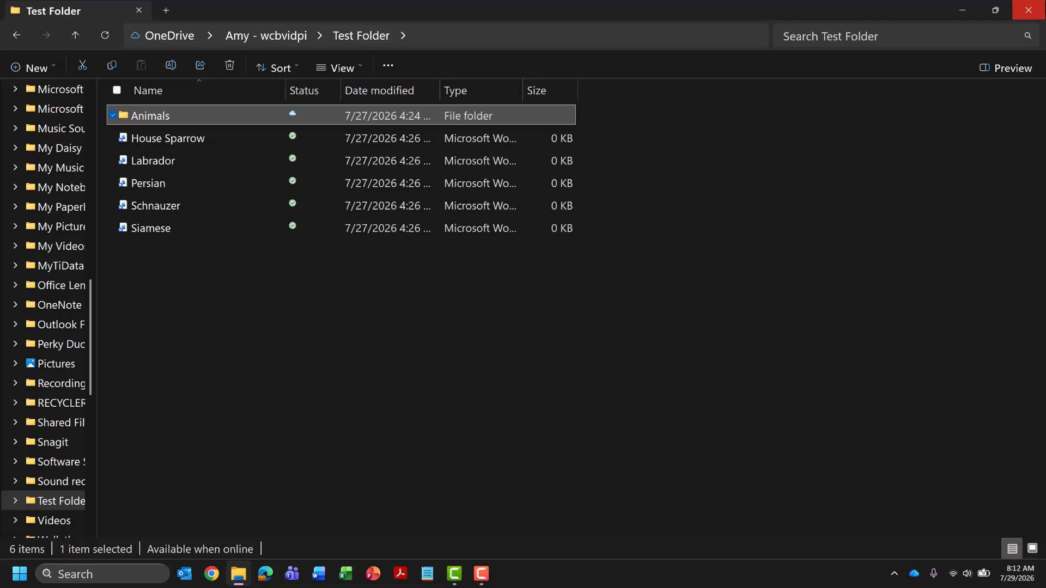
{"action": "key", "text": "Down"}
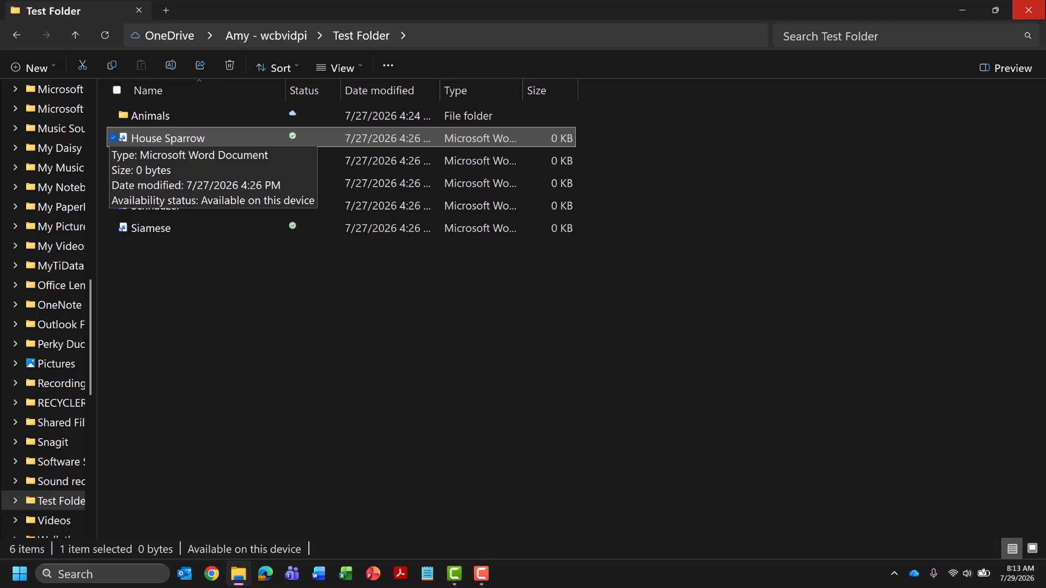
{"action": "key", "text": "ctrl+c"}
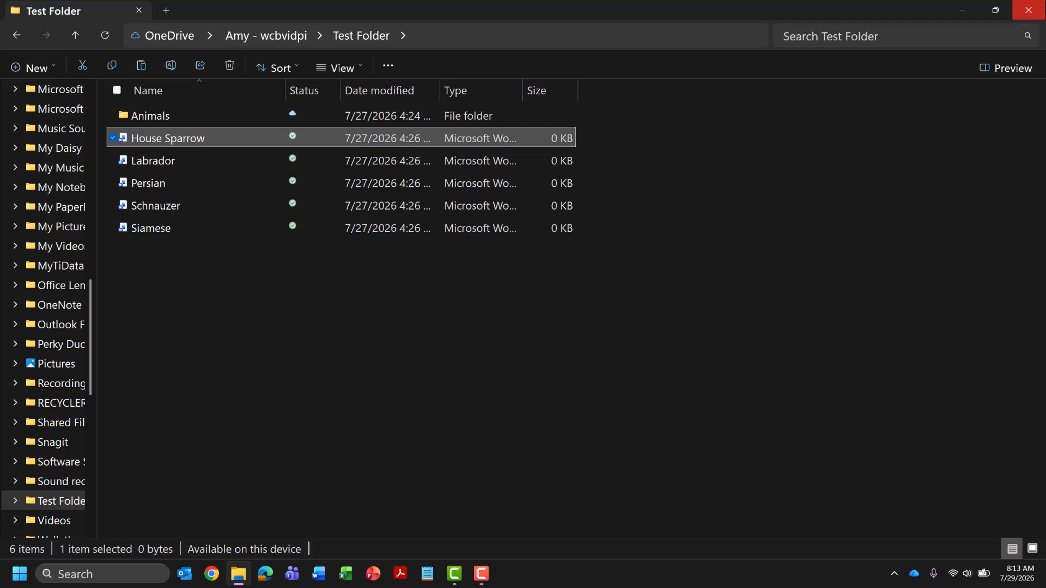
{"action": "key", "text": "Up"}
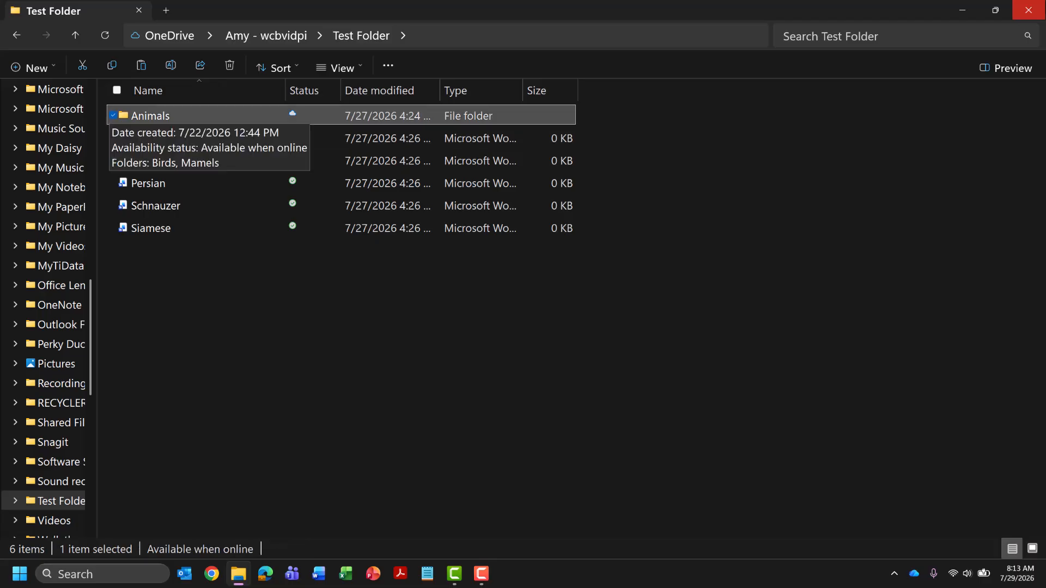
{"action": "key", "text": "Return"}
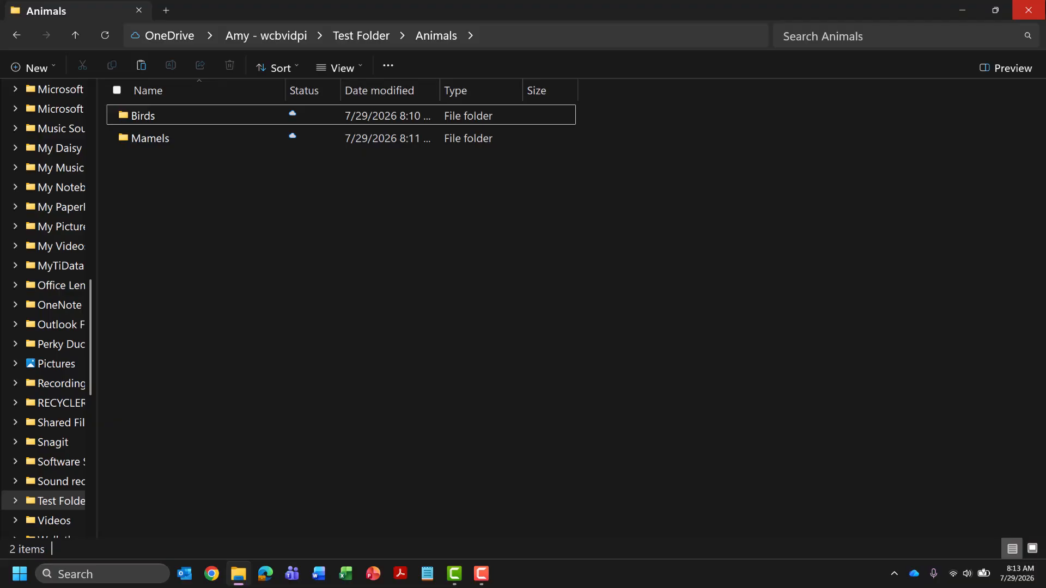
{"action": "key", "text": "space"}
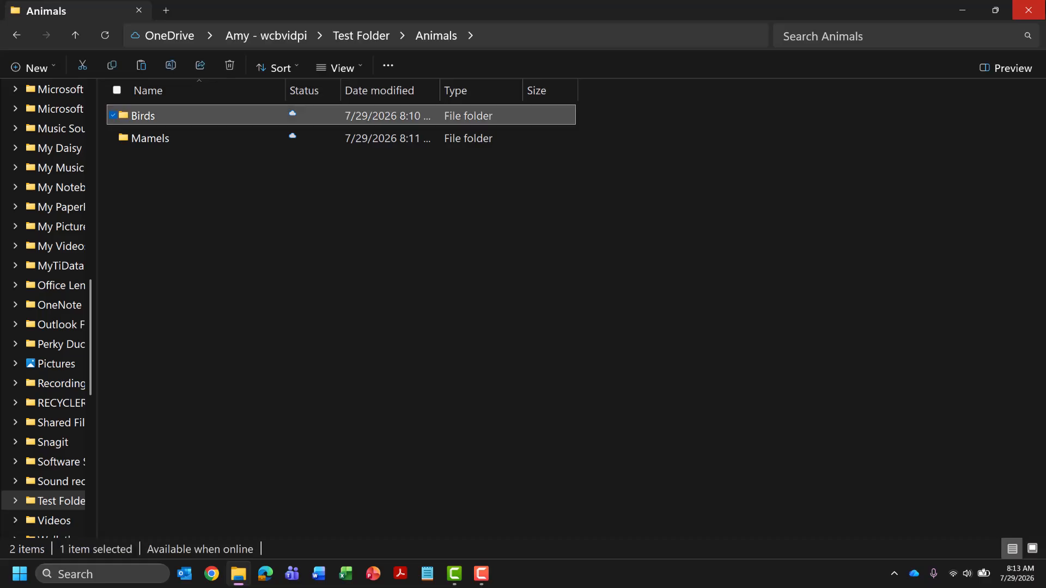
{"action": "key", "text": "Return"}
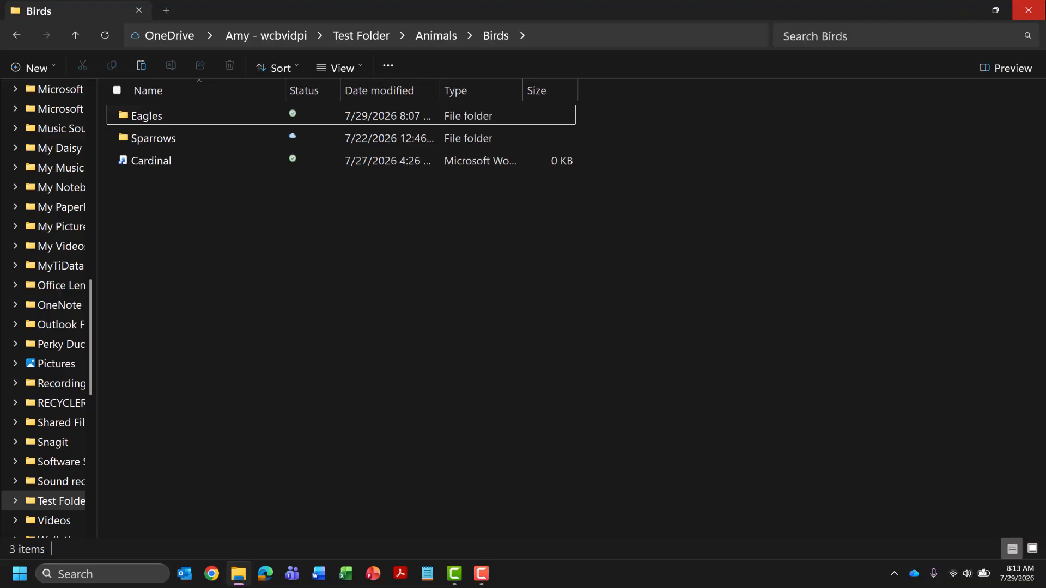
{"action": "key", "text": "Down"}
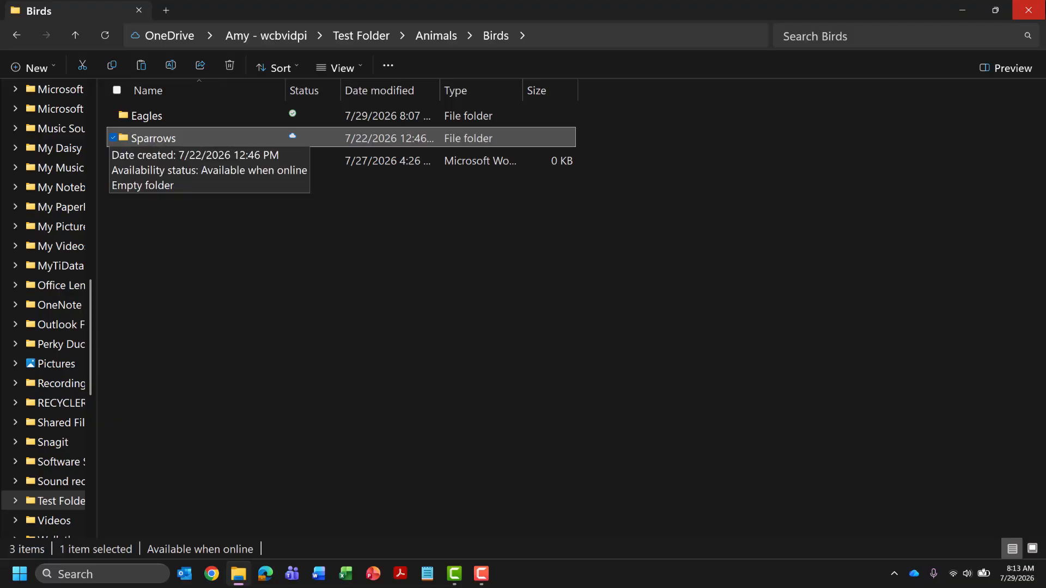
{"action": "key", "text": "Return"}
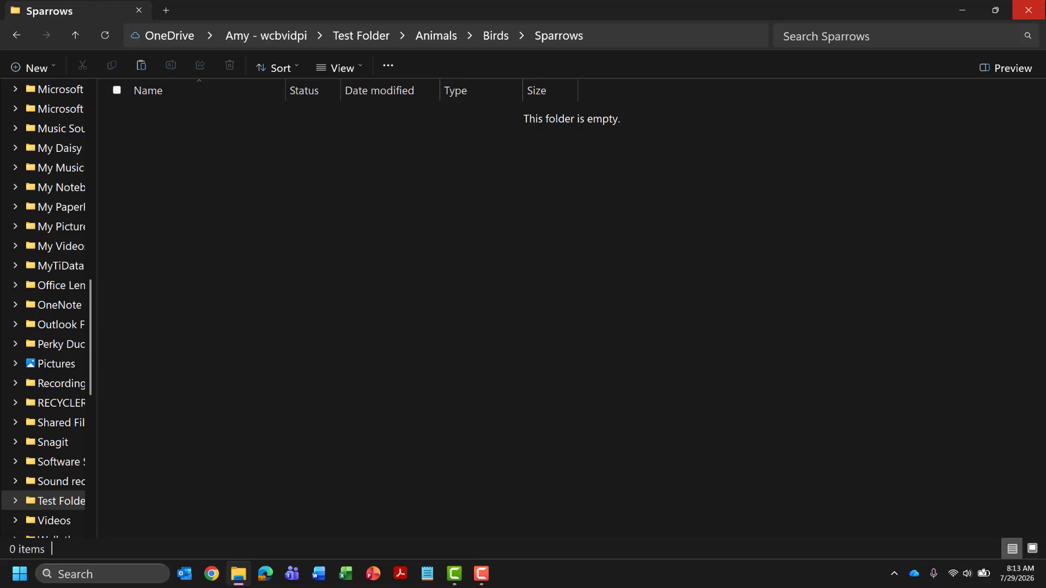
{"action": "key", "text": "ctrl+v"}
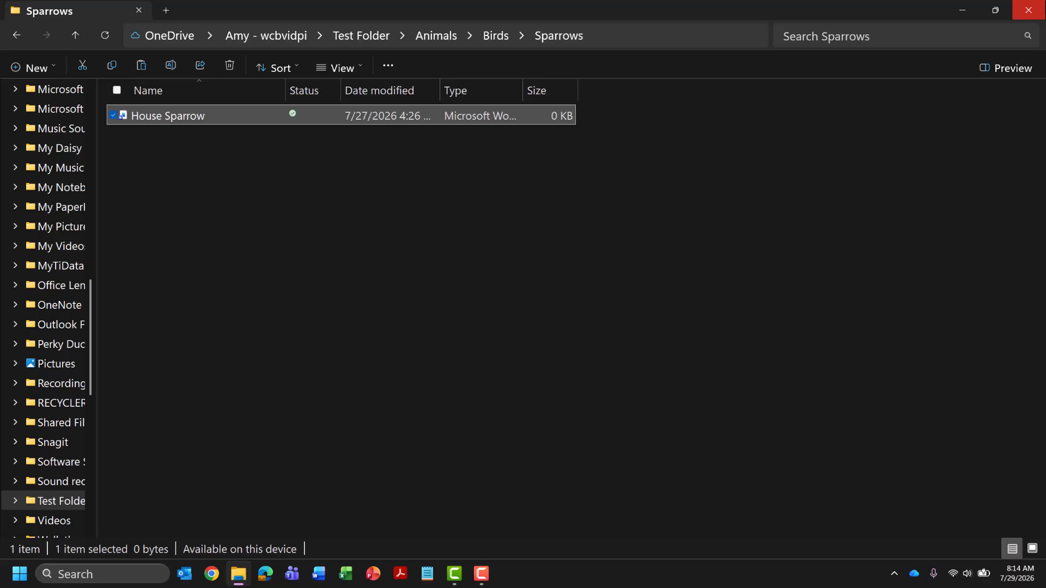
- Go back up to Test Folder and copy the Labrador document to the clipboard
{"action": "key", "text": "alt+Up"}
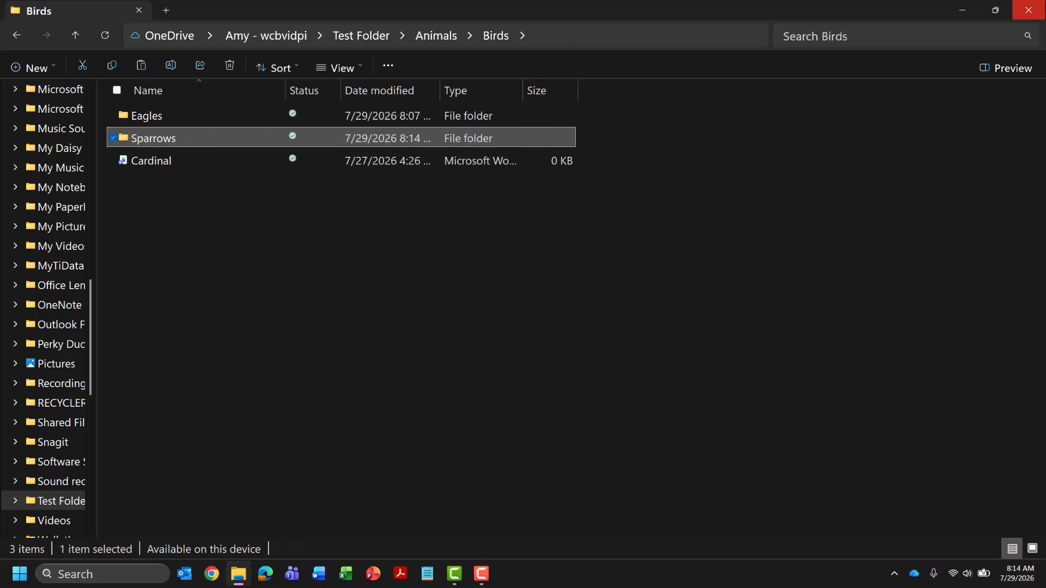
{"action": "key", "text": "alt+Up"}
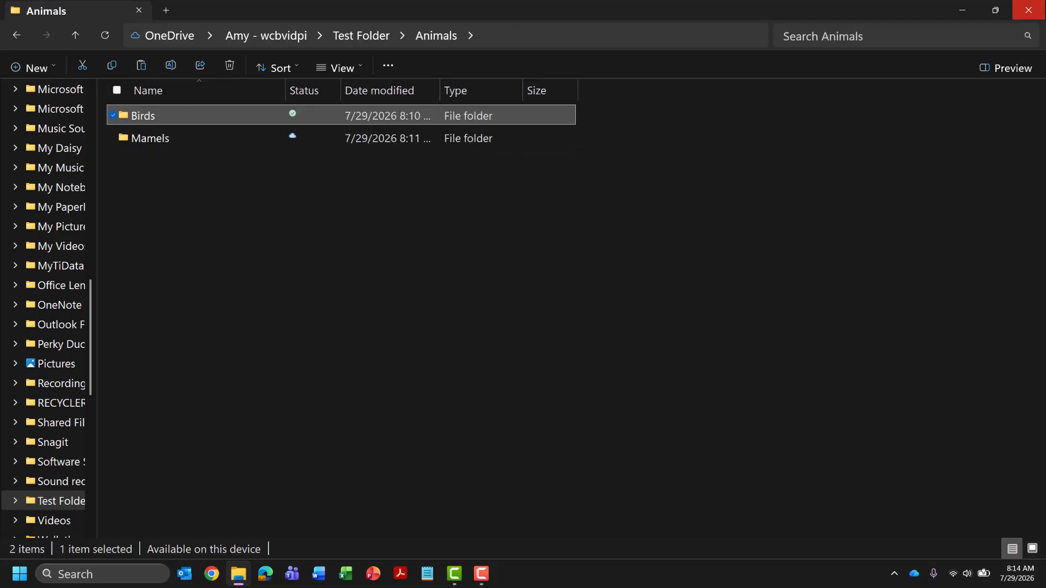
{"action": "key", "text": "alt+Up"}
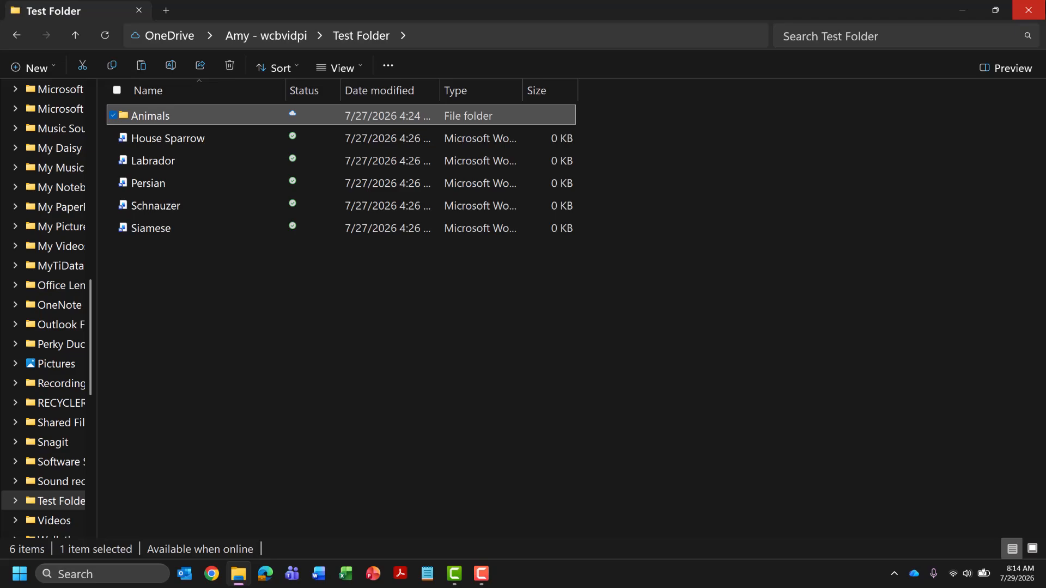
{"action": "key", "text": "Down"}
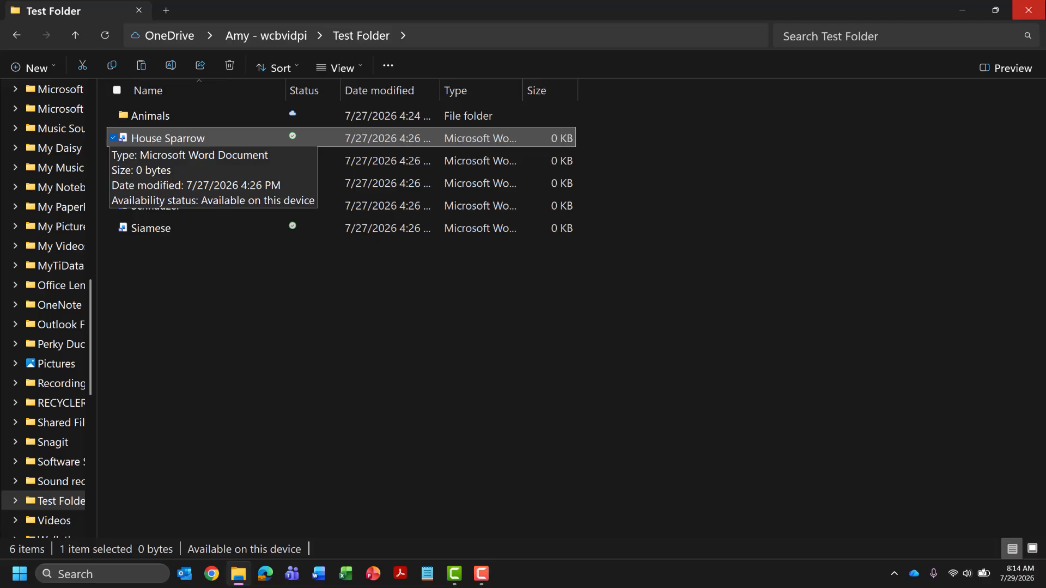
{"action": "key", "text": "Down"}
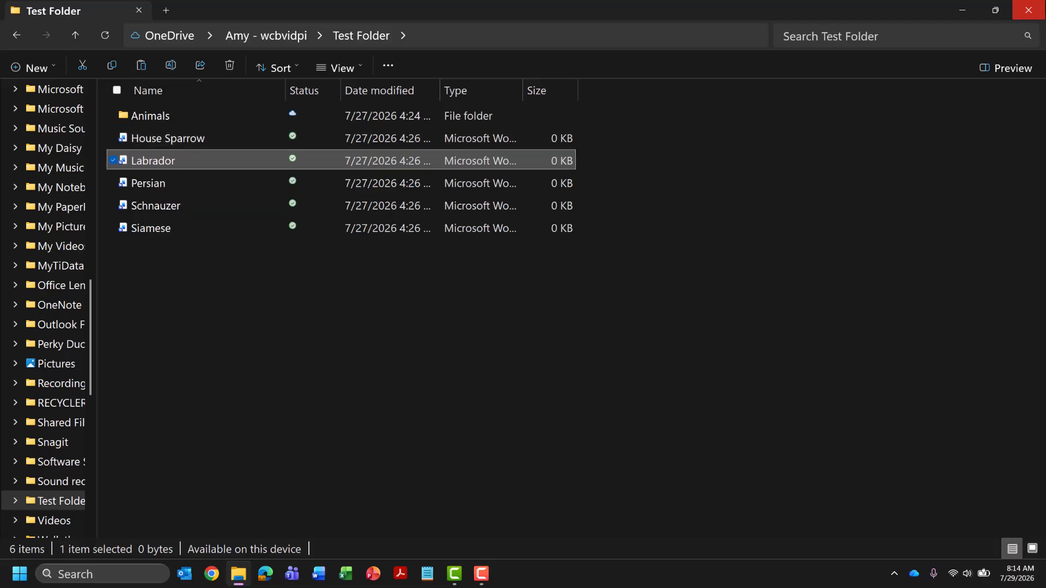
{"action": "key", "text": "Up"}
{"action": "key", "text": "Down"}
- Paste the copied Labrador document into the Dogs folder under Animals > Mamels
{"action": "key", "text": "Home"}
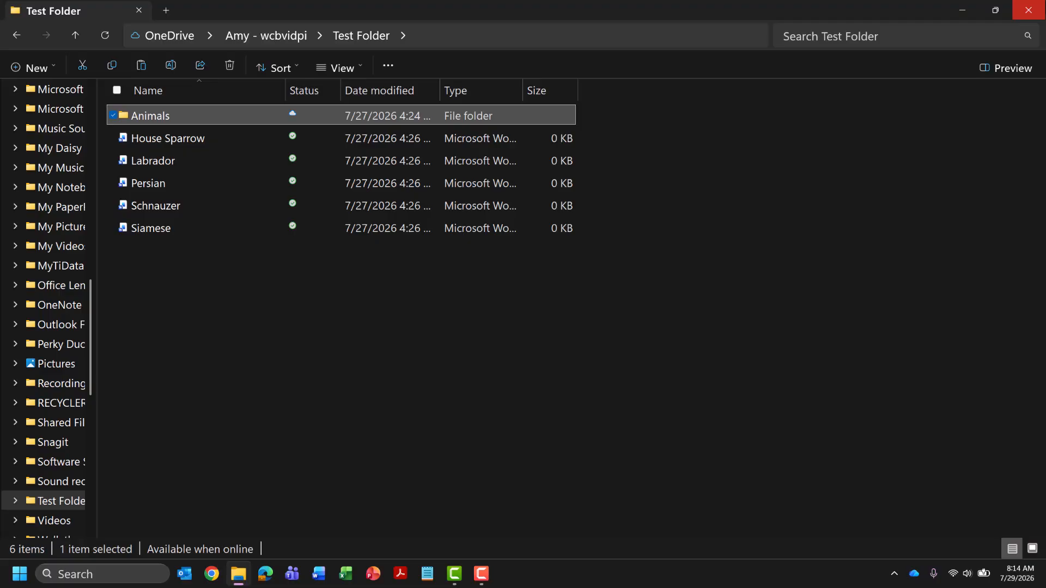
{"action": "key", "text": "Return"}
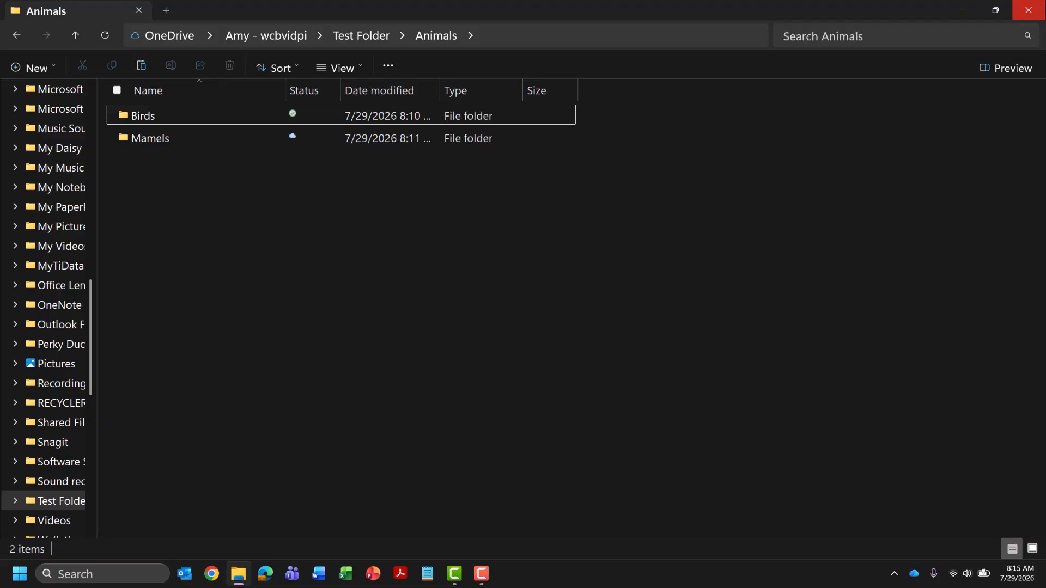
{"action": "key", "text": "Down"}
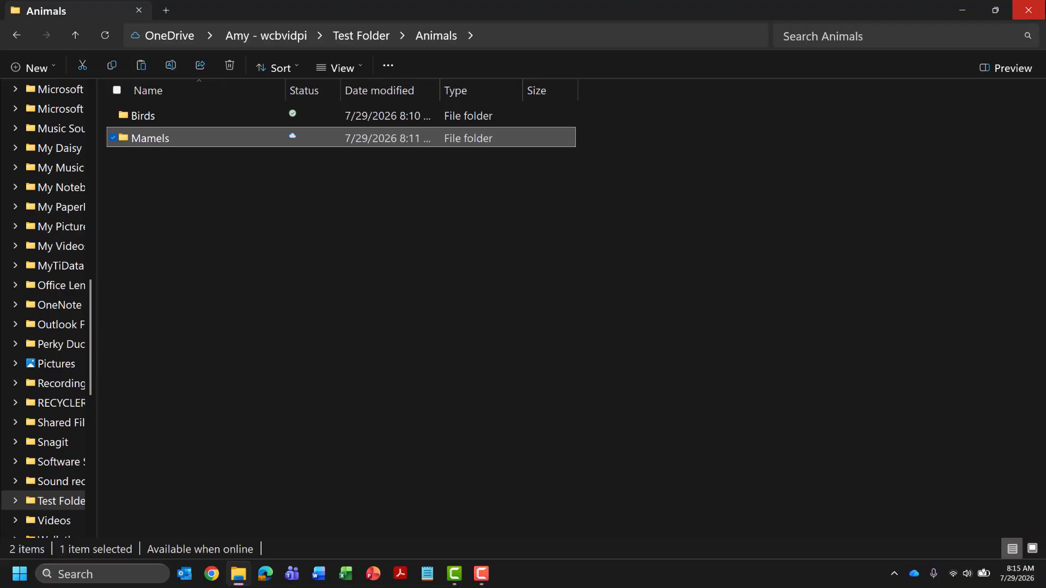
{"action": "key", "text": "Return"}
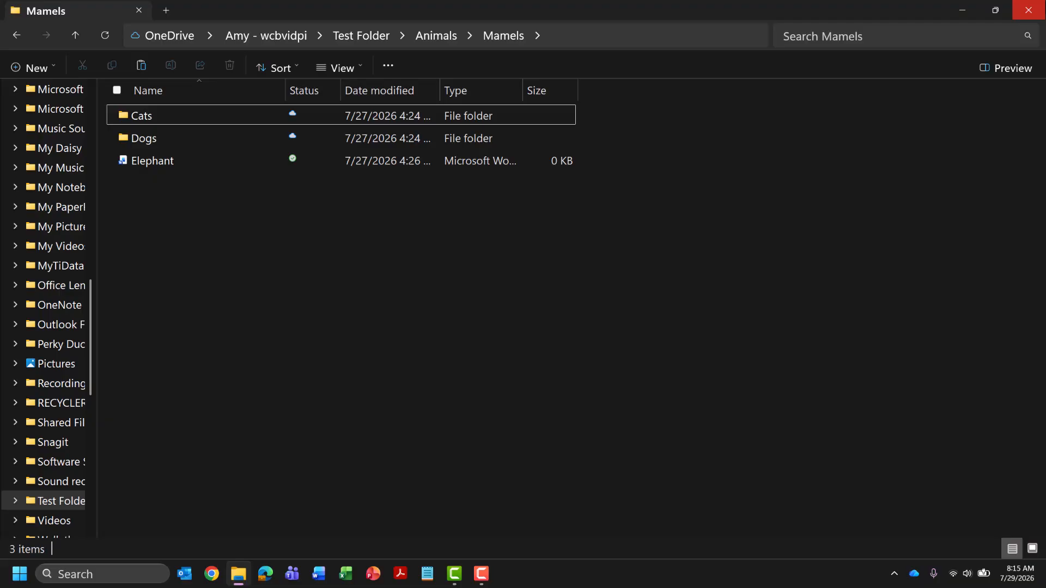
{"action": "key", "text": "Down"}
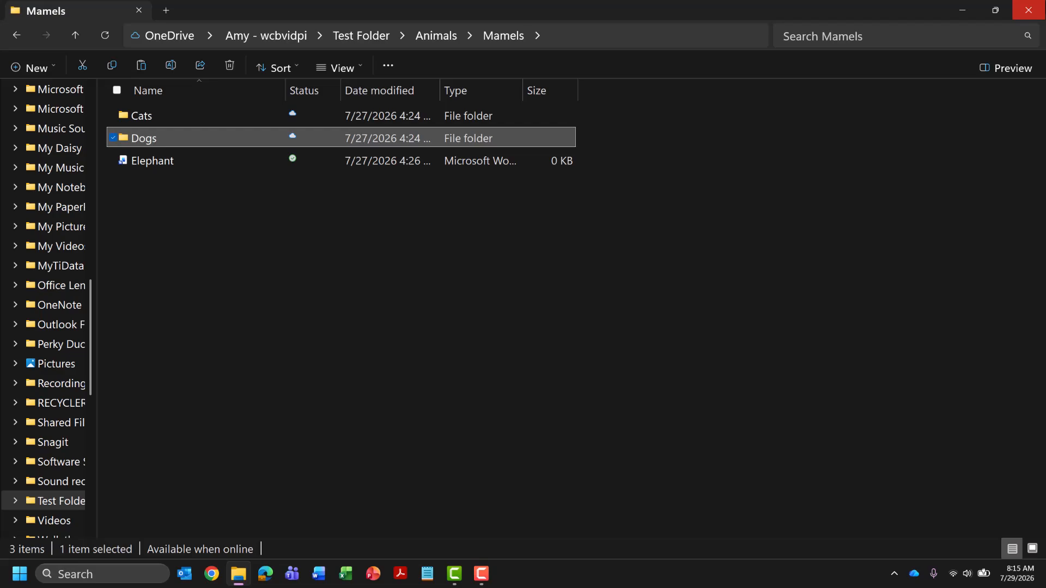
{"action": "key", "text": "Return"}
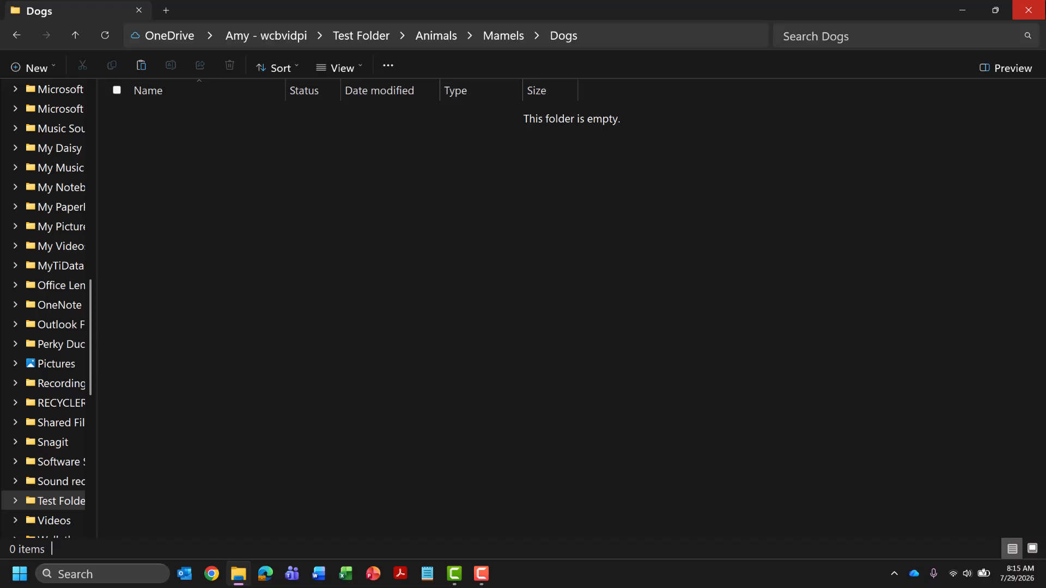
{"action": "key", "text": "ctrl+v"}
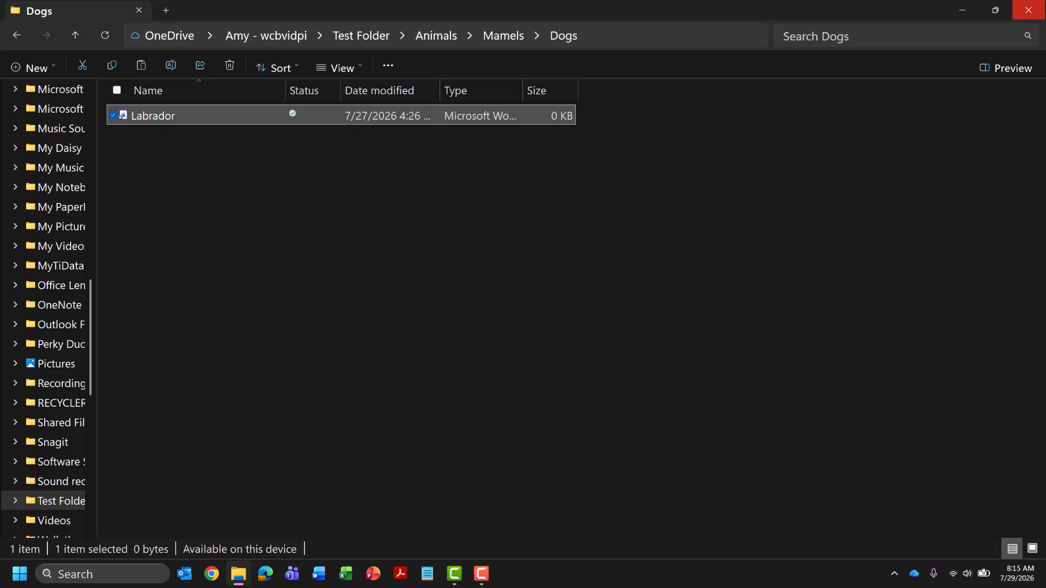
- Return to Test Folder and delete the original Labrador and House Sparrow documents there
{"action": "key", "text": "alt+Up"}
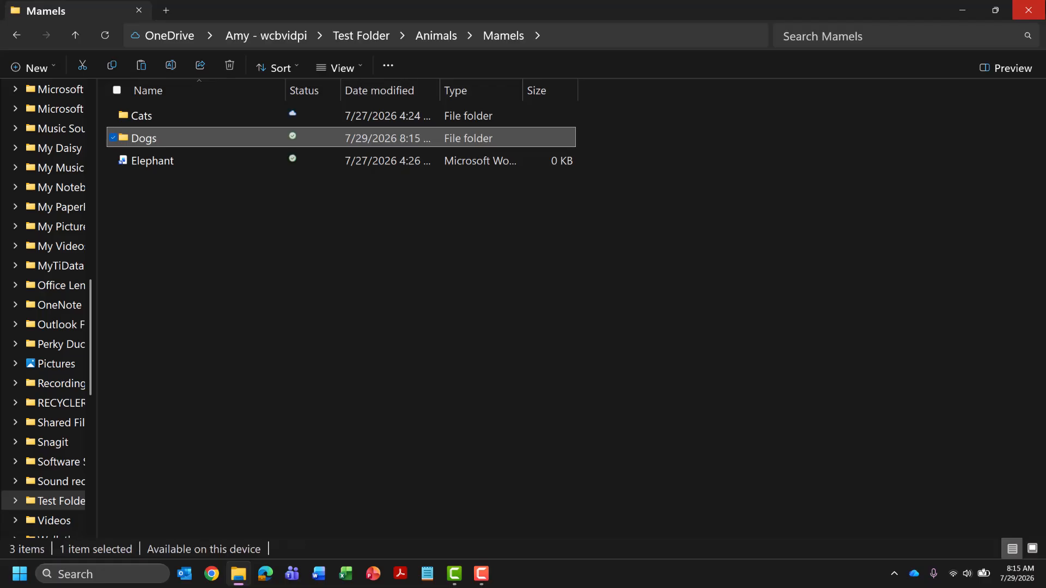
{"action": "key", "text": "alt+Up"}
{"action": "key", "text": "alt+Up"}
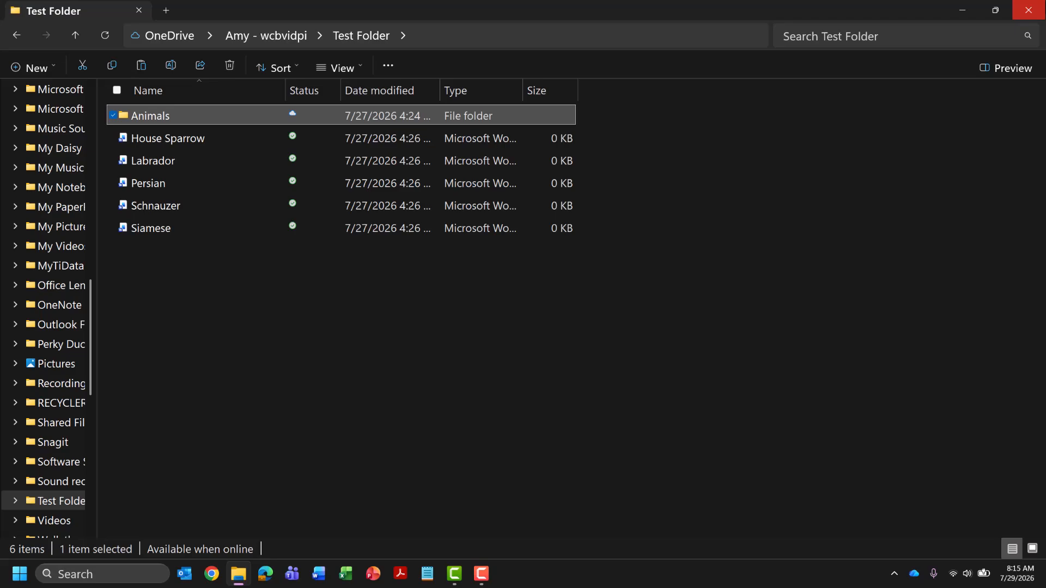
{"action": "key", "text": "l"}
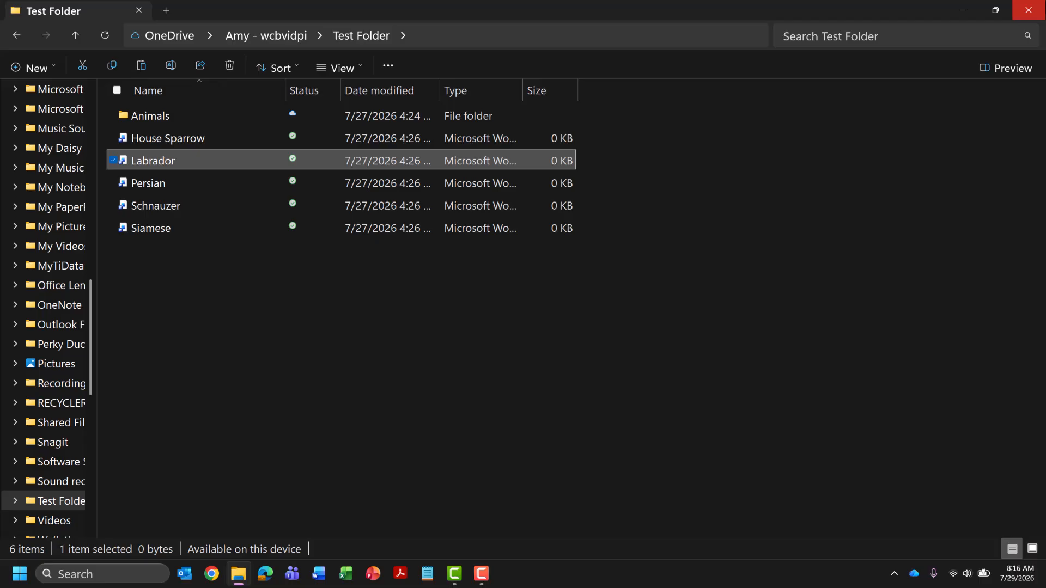
{"action": "key", "text": "Delete"}
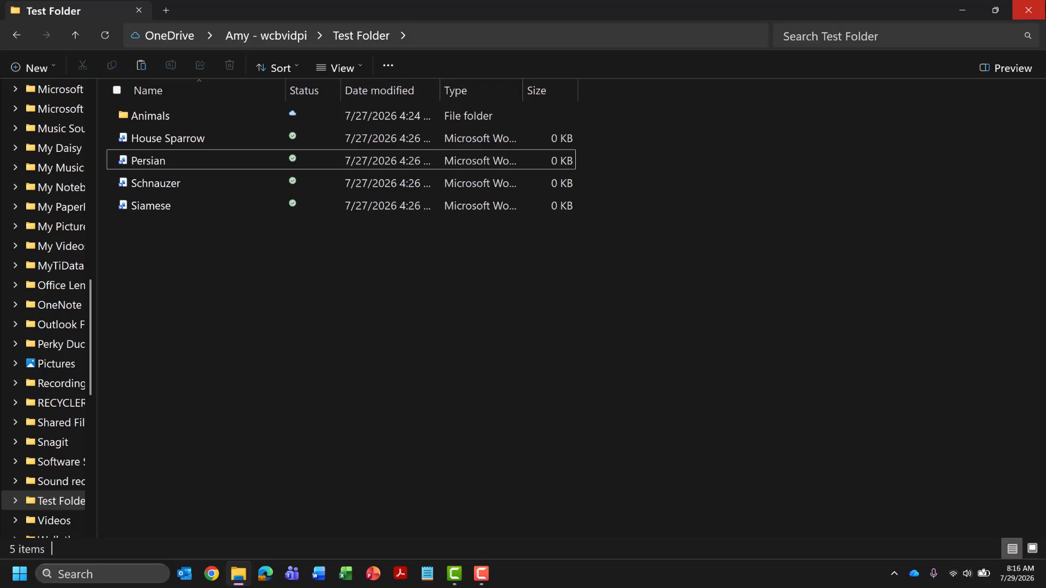
{"action": "key", "text": "Up"}
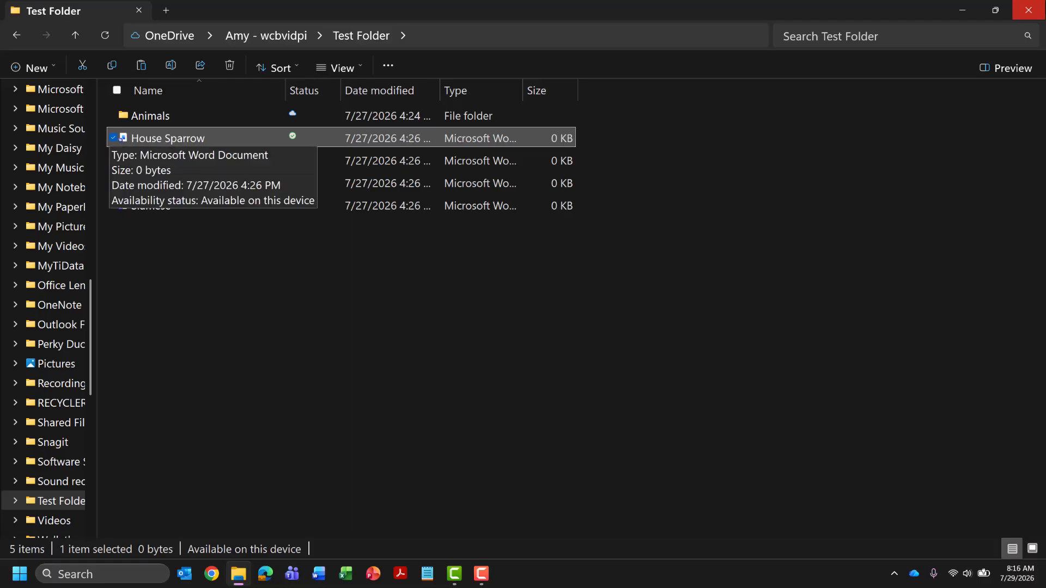
{"action": "key", "text": "Delete"}
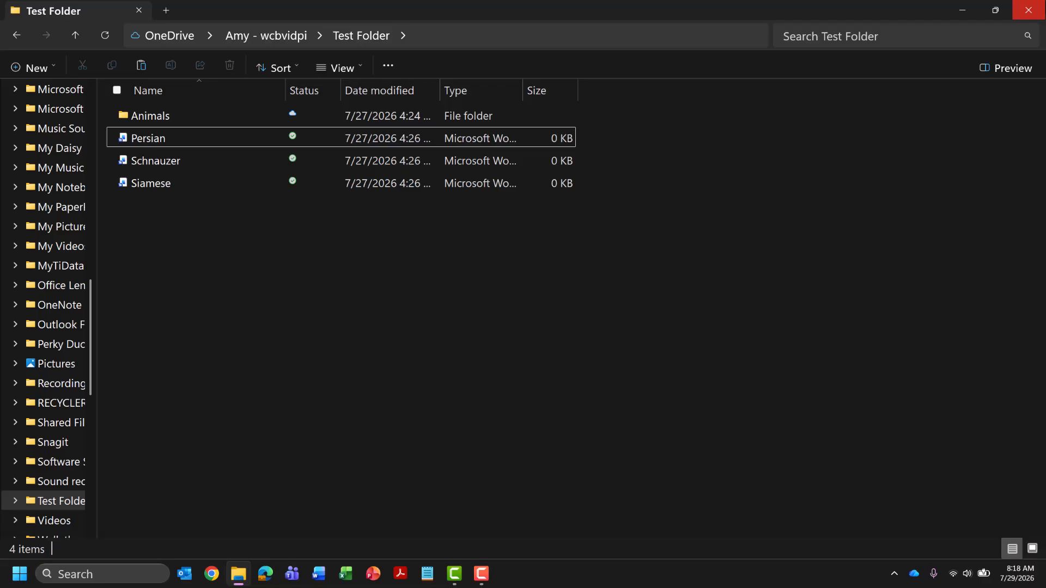
- Rename the Persian document in Test Folder as Persian Cat
{"action": "key", "text": "Up"}
{"action": "key", "text": "Down"}
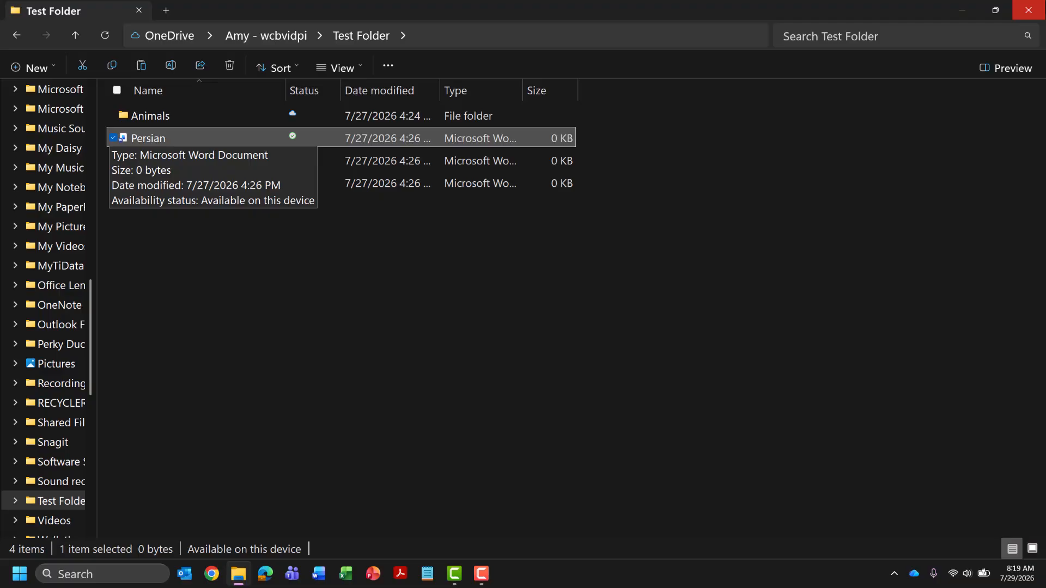
{"action": "key", "text": "F2"}
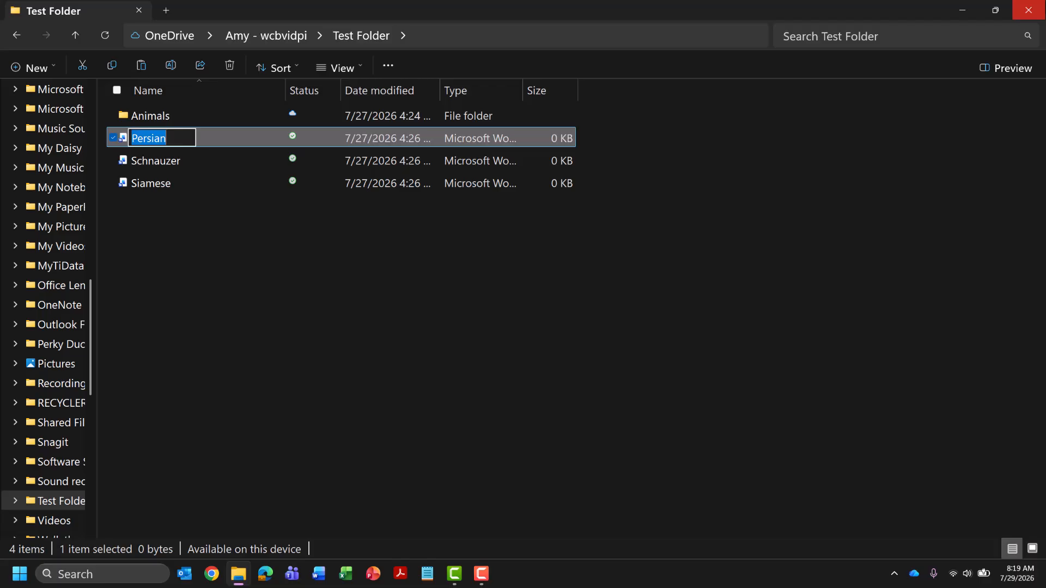
{"action": "key", "text": "End"}
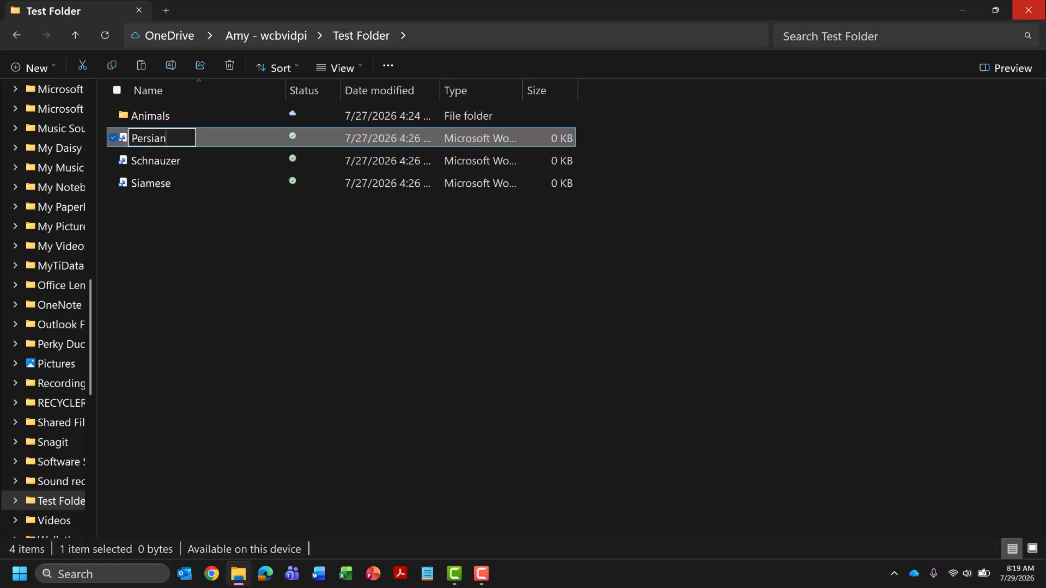
{"action": "type", "text": "Cat"}
{"action": "key", "text": "Return"}
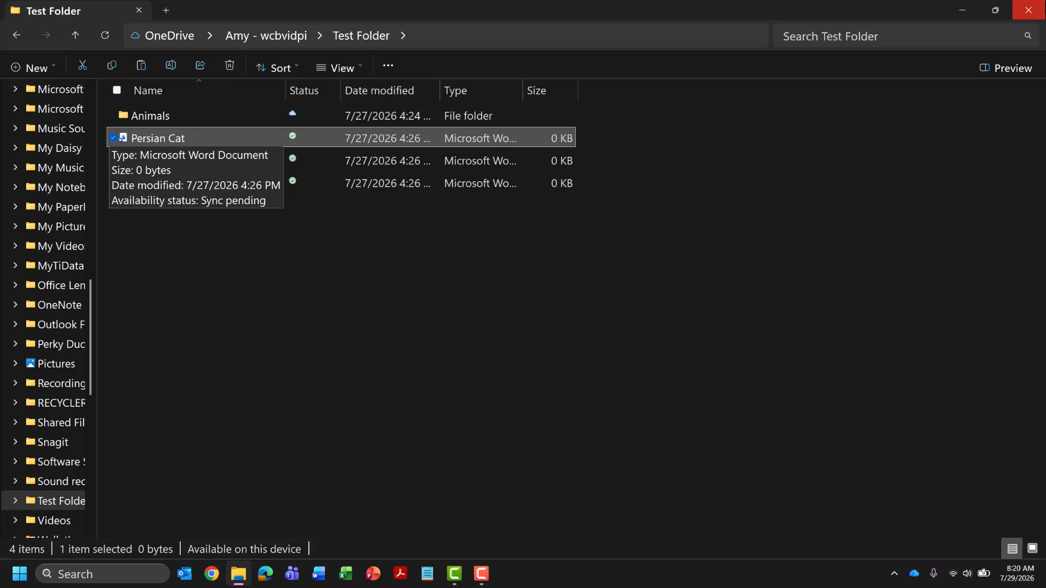
- Move the Persian Cat document from Test Folder into the Cats folder under Animals > Mamels by cutting and pasting it
{"action": "key", "text": "ctrl+x"}
{"action": "key", "text": "Up"}
{"action": "key", "text": "Return"}
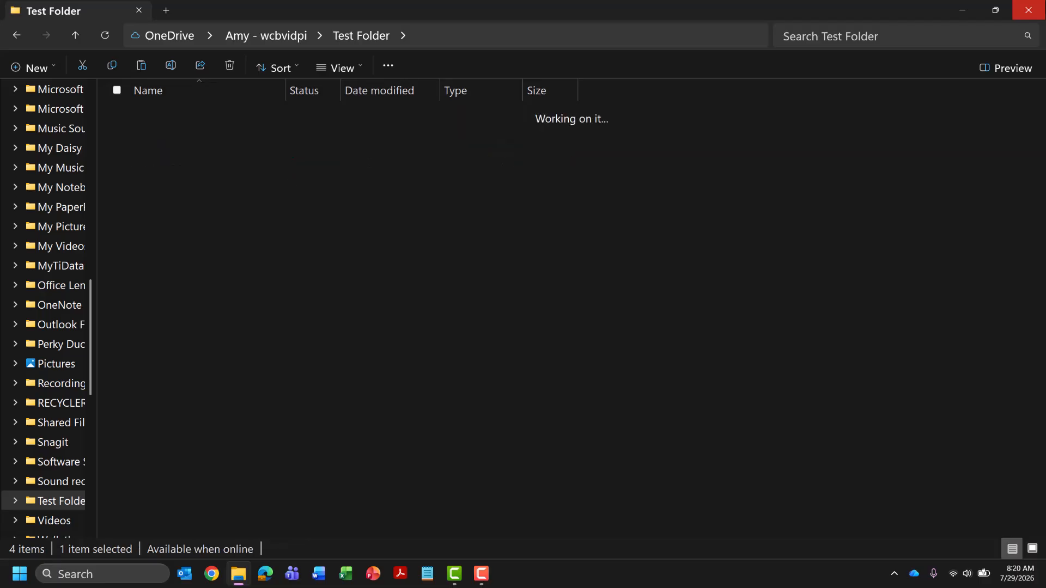
{"action": "key", "text": "Down"}
{"action": "key", "text": "Return"}
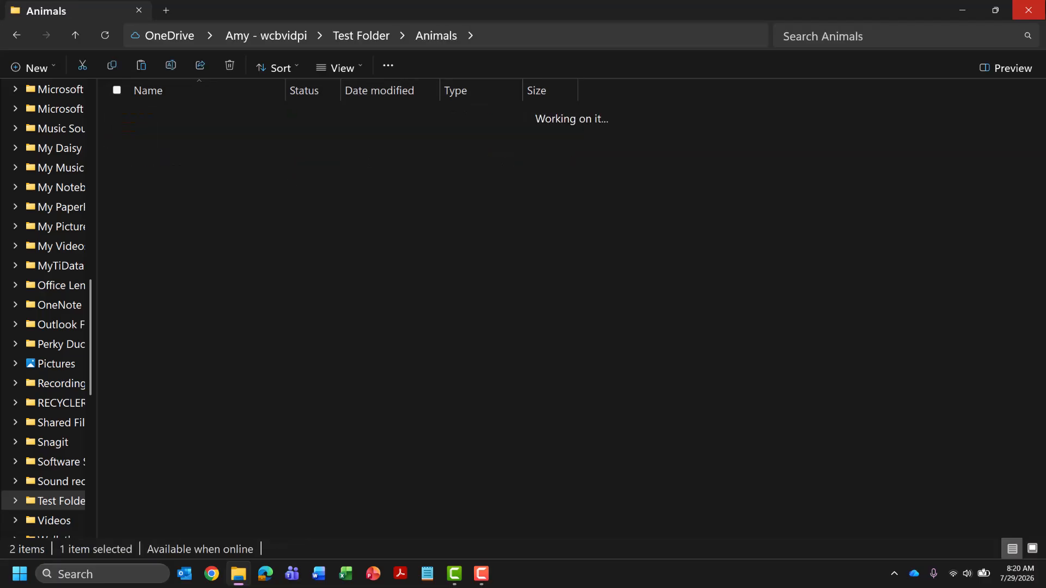
{"action": "key", "text": "Down"}
{"action": "key", "text": "Up"}
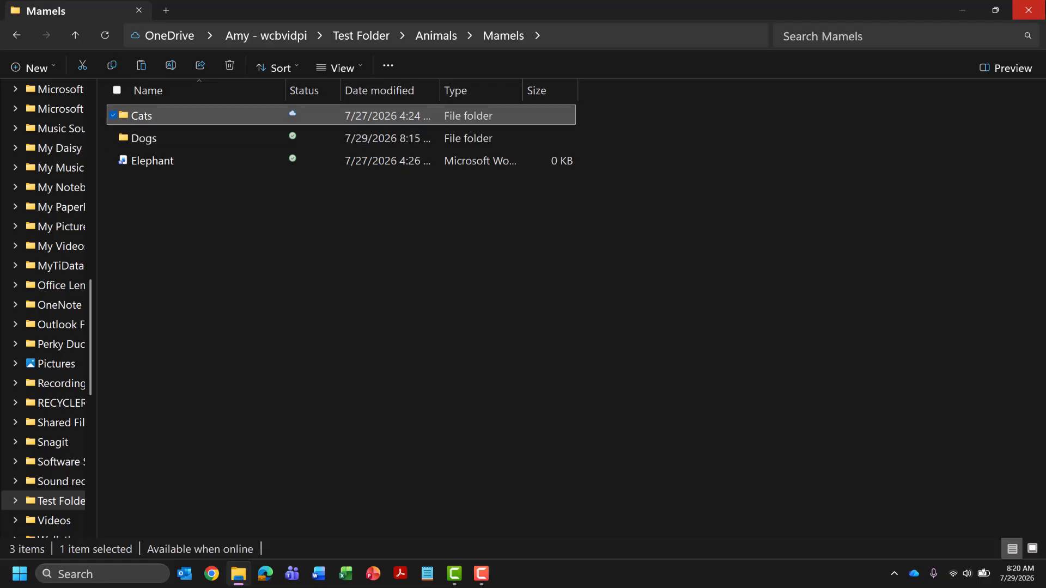
{"action": "key", "text": "Return"}
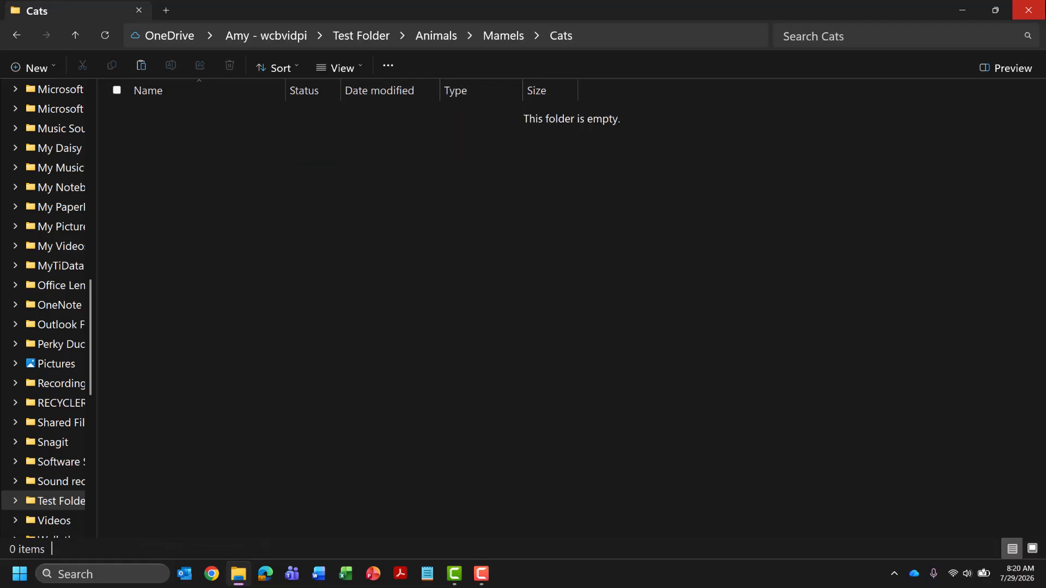
{"action": "key", "text": "ctrl+v"}
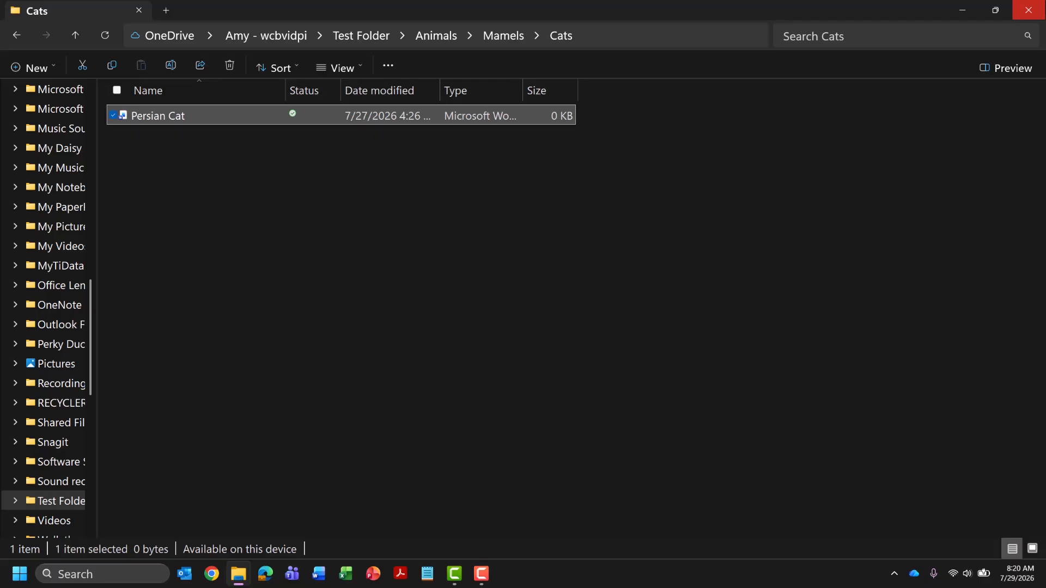
- Go back up to Test Folder and create a new folder there named Plants
{"action": "key", "text": "alt+Up"}
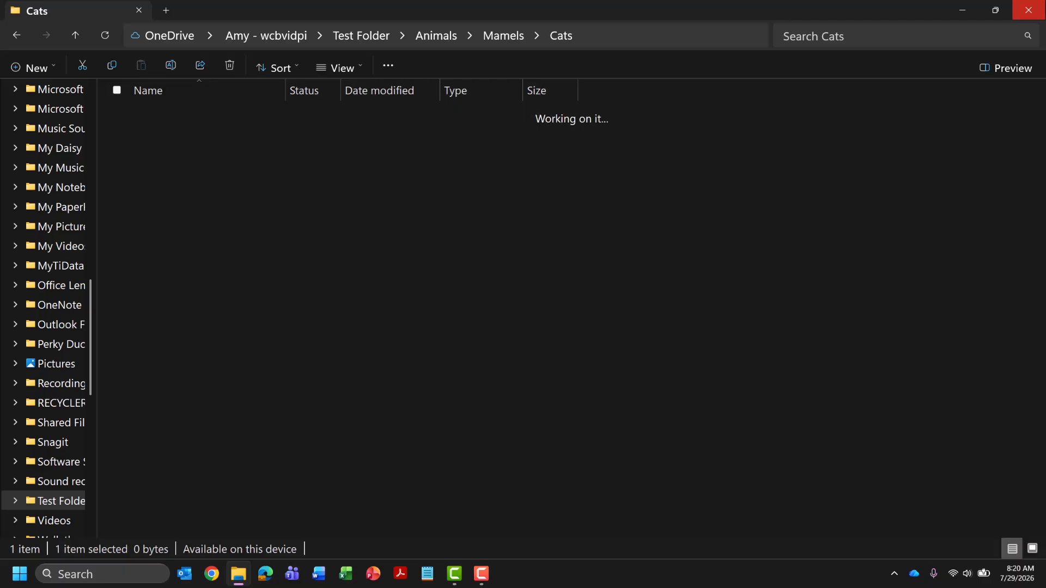
{"action": "key", "text": "alt+Up"}
{"action": "key", "text": "alt+Up"}
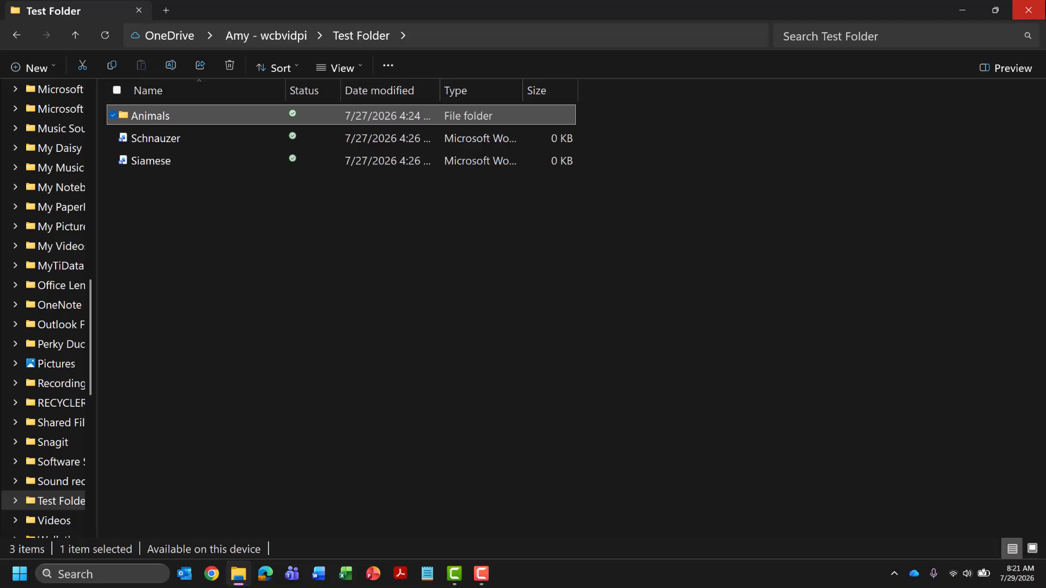
{"action": "key", "text": "ctrl+shift+n"}
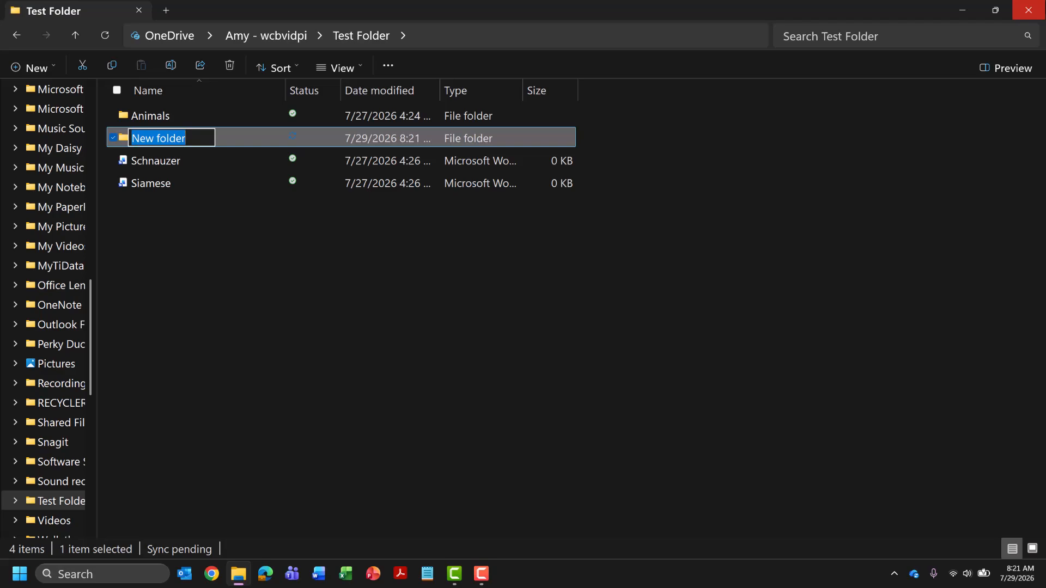
{"action": "type", "text": "Pl"}
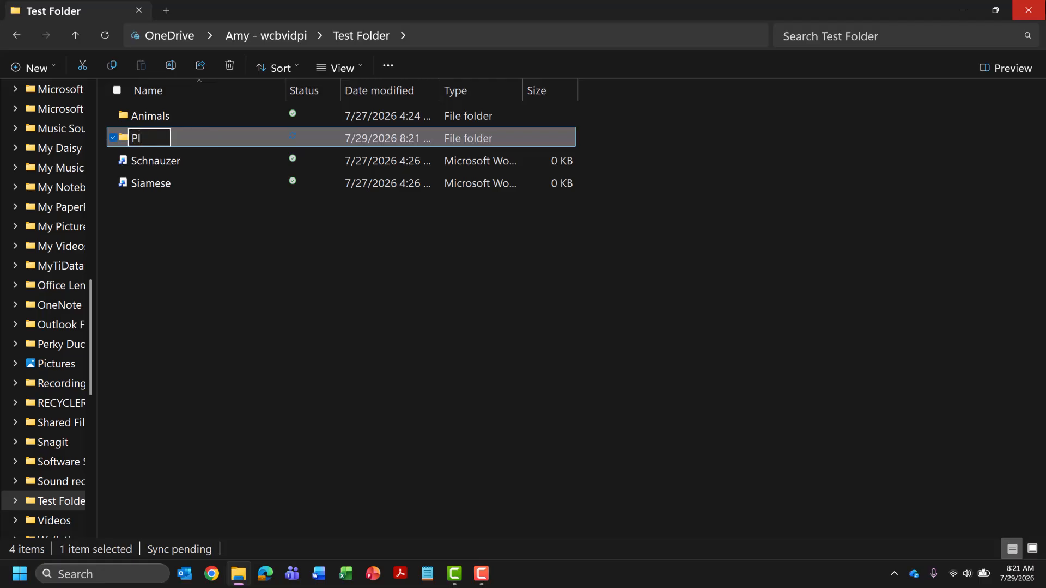
{"action": "type", "text": "ants"}
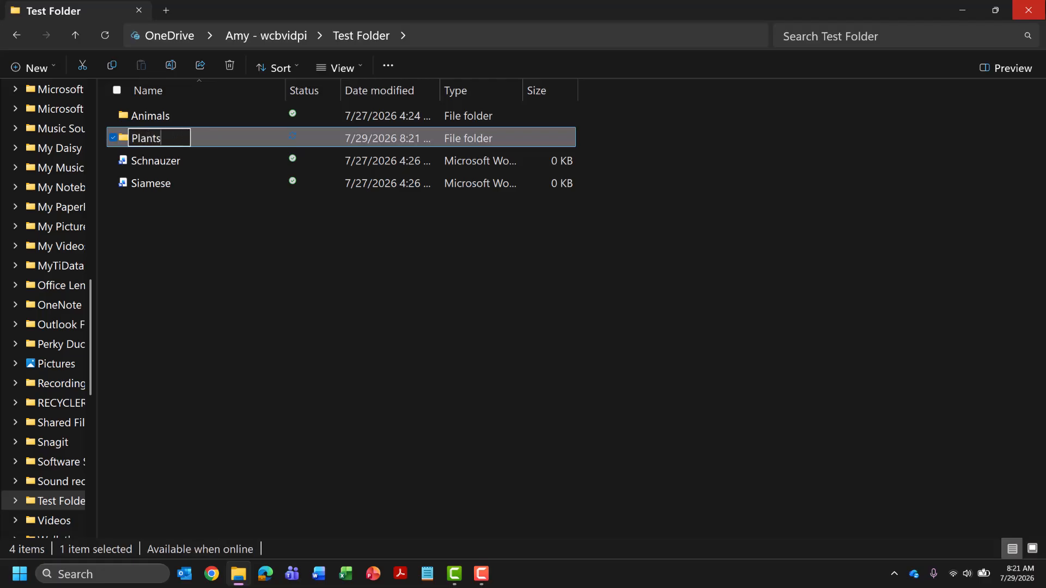
{"action": "key", "text": "Return"}
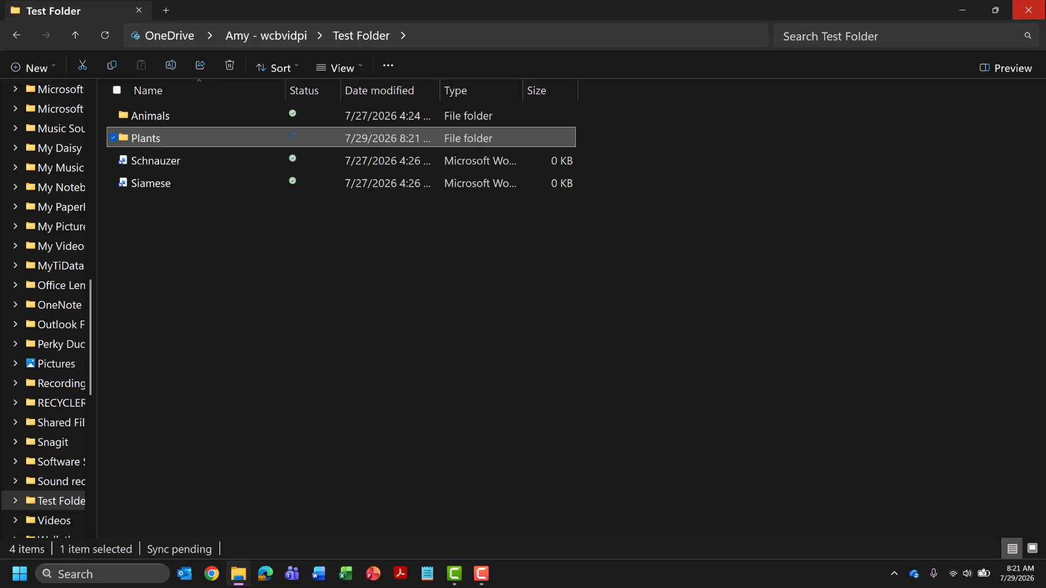
{"action": "key", "text": "Down"}
{"action": "key", "text": "Up"}
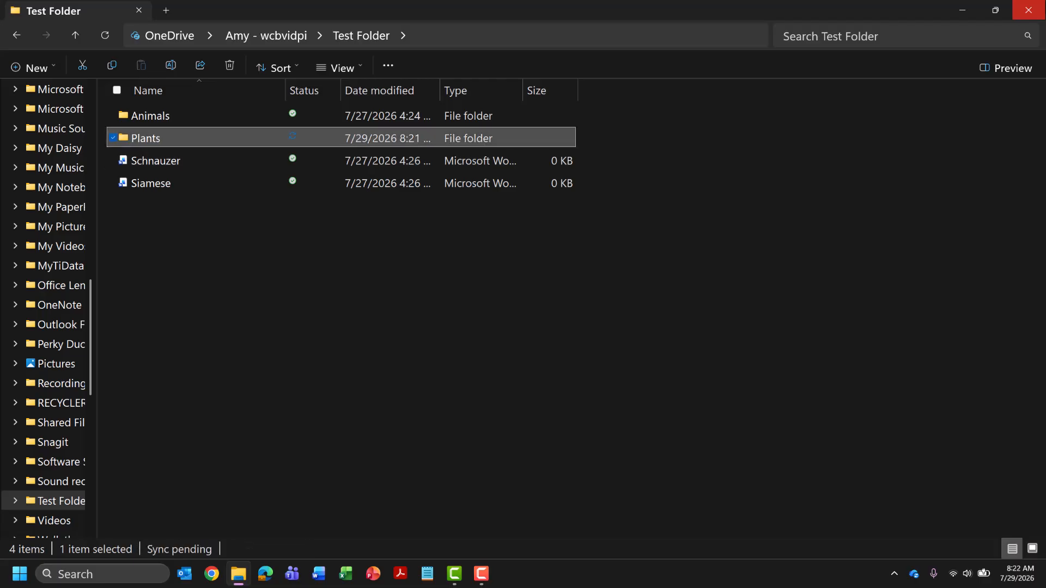